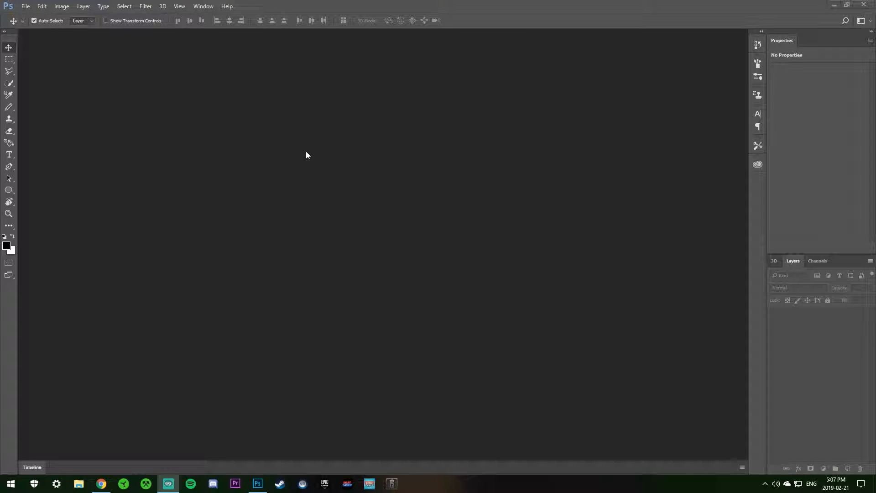
Switch to Chrome and copy the Wikipedia mountain image from the Google Images preview
key(alt+Tab)
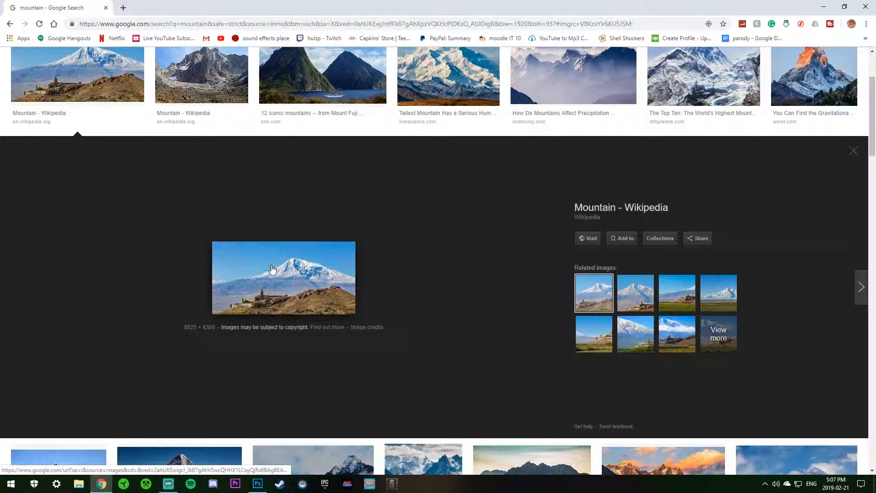
right_click(269, 263)
click(301, 198)
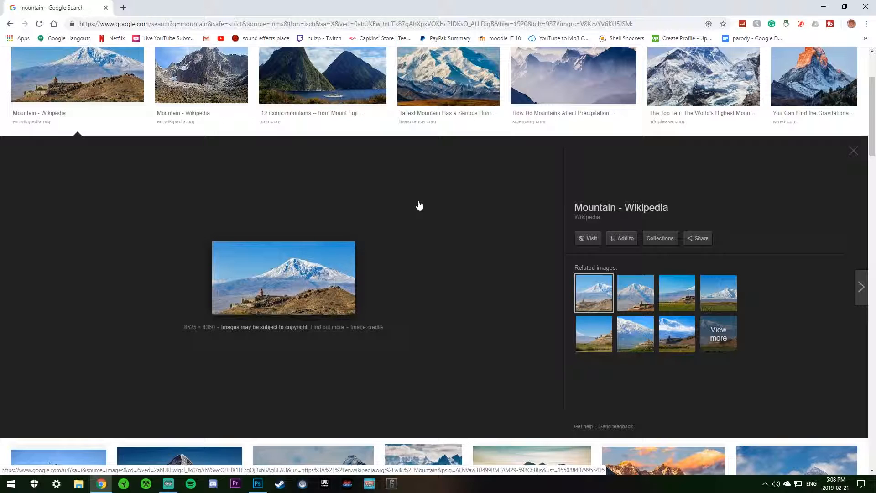
right_click(307, 289)
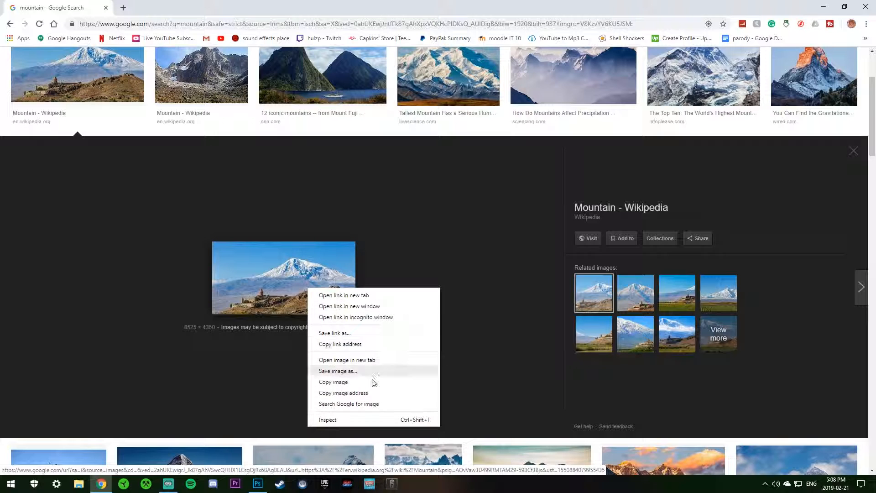
click(337, 386)
Switch to Photoshop, create a 314 x 160 px document from the Clipboard preset and paste the copied image into it
click(258, 484)
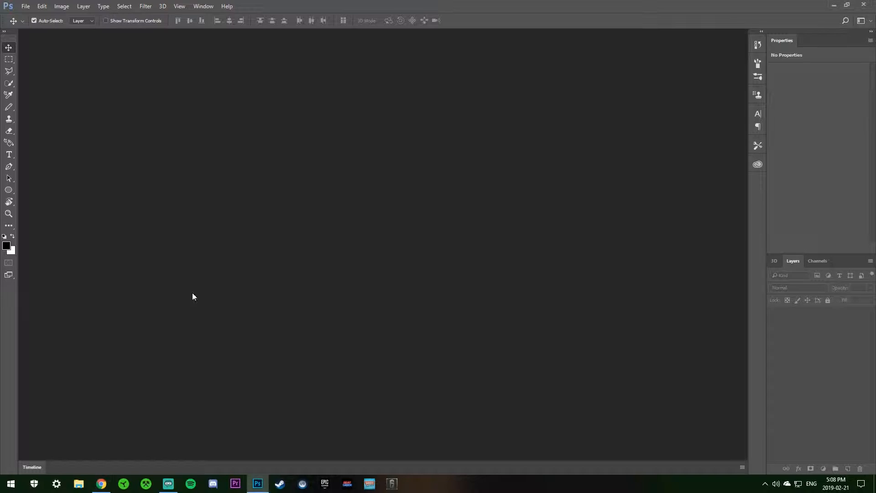
click(26, 7)
click(105, 49)
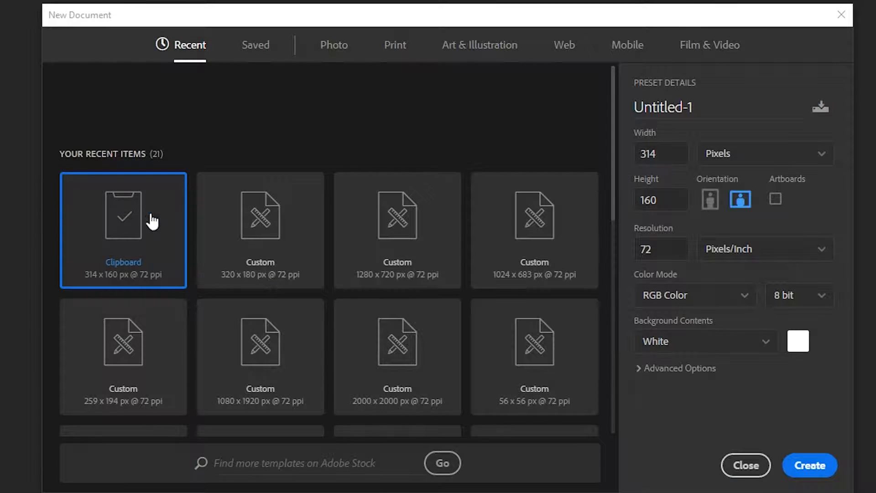
click(786, 465)
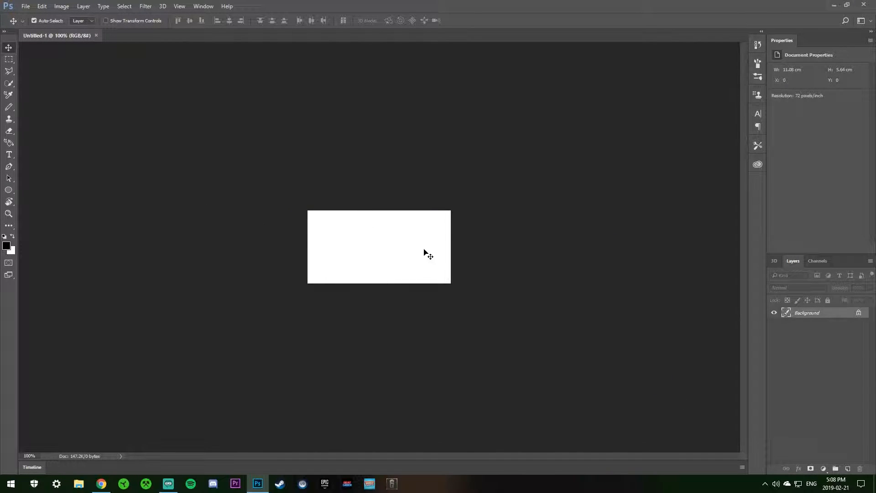
key(ctrl+v)
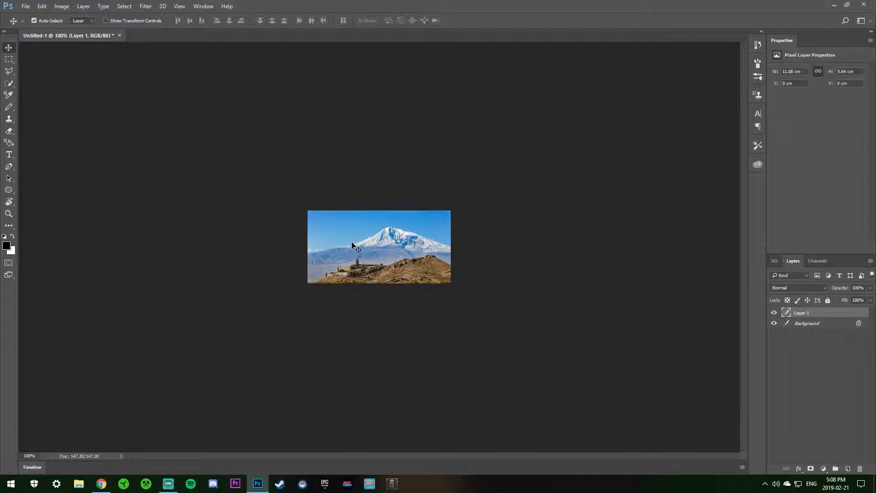
Switch to Chrome and copy the pink-sky Mountains Wallpaper [1920x1080] image from the Google Images preview
key(alt+Tab)
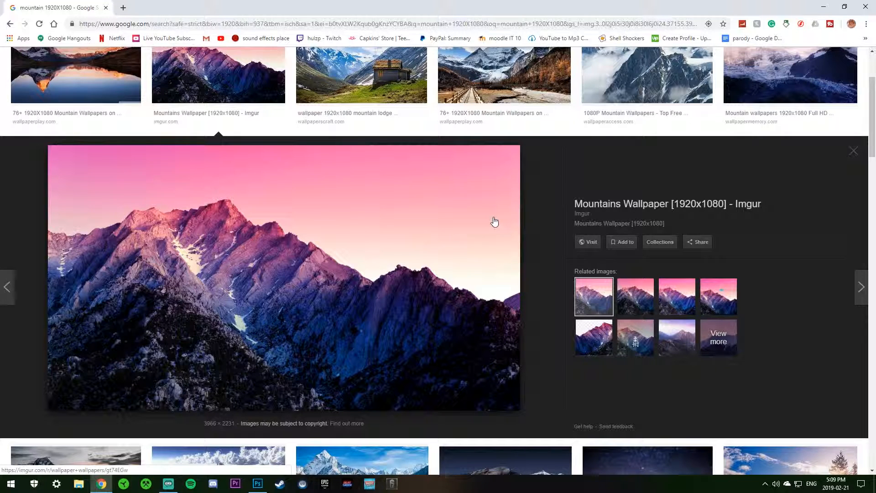
right_click(385, 236)
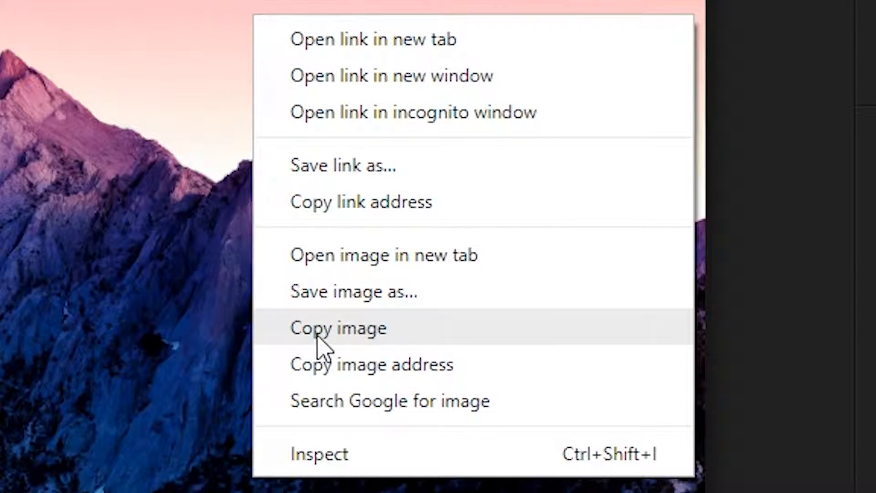
click(346, 332)
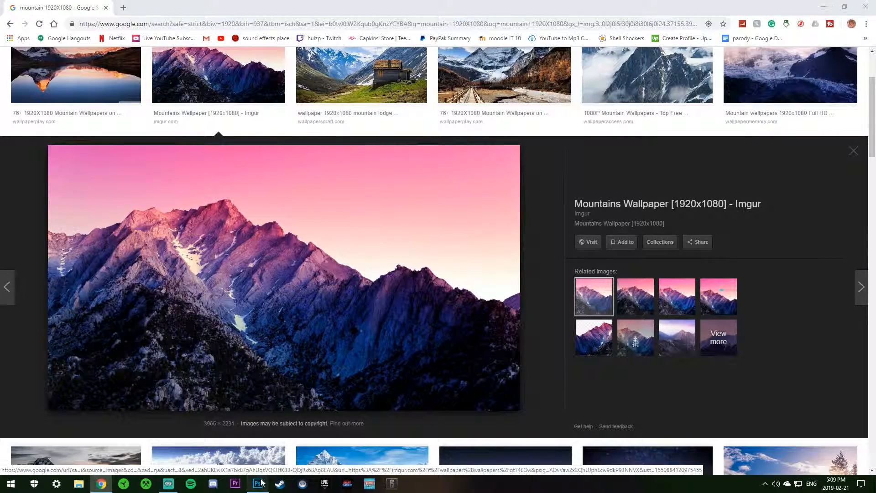
Switch to Photoshop, create a 3966 x 2231 px document from the Clipboard preset and paste the wallpaper into it
click(257, 484)
click(26, 6)
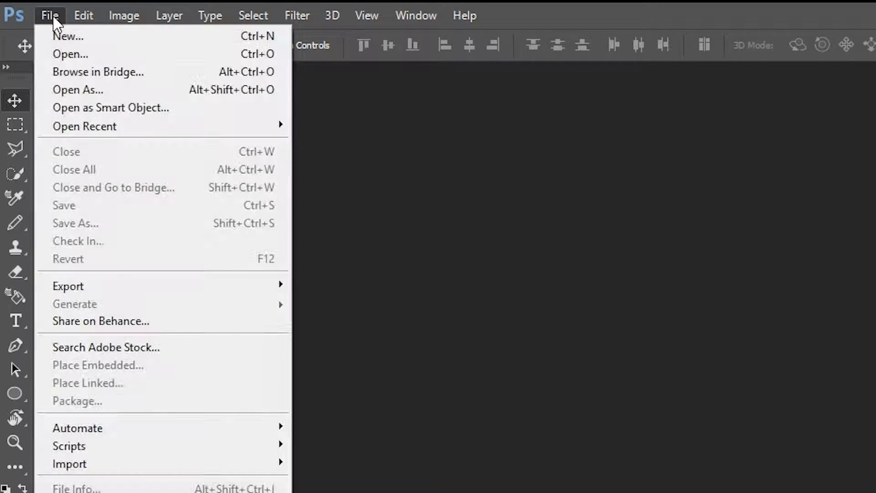
click(57, 39)
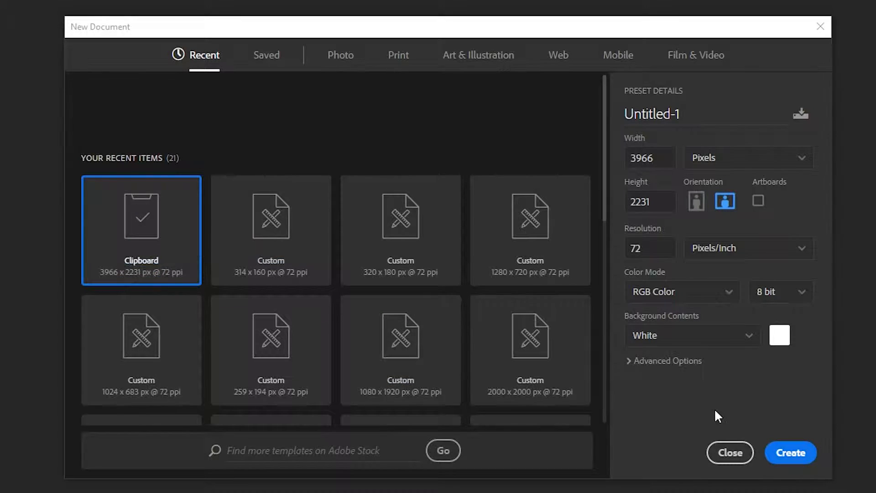
click(798, 454)
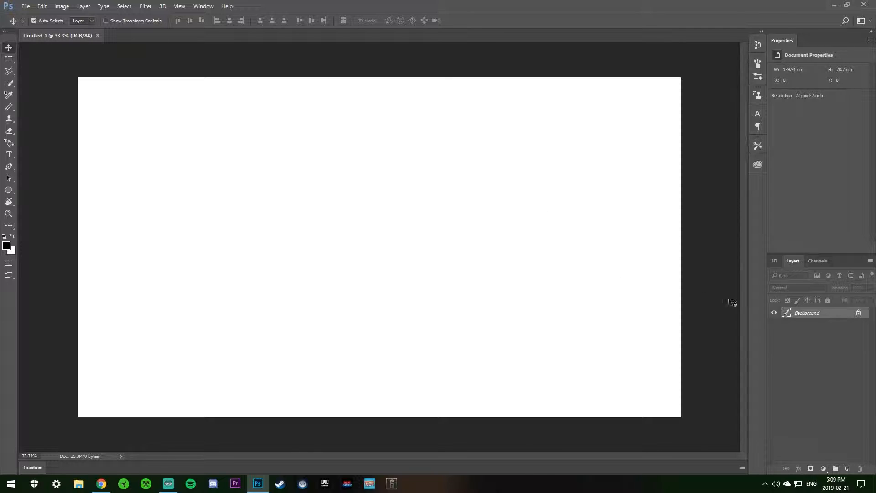
key(ctrl)
key(ctrl+v)
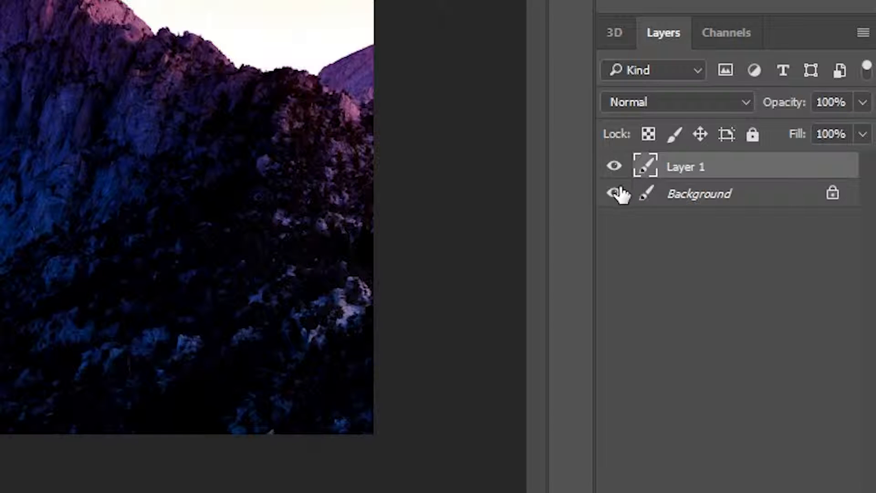
Try hiding and deleting the locked Background layer beneath the pasted wallpaper
click(774, 323)
click(832, 324)
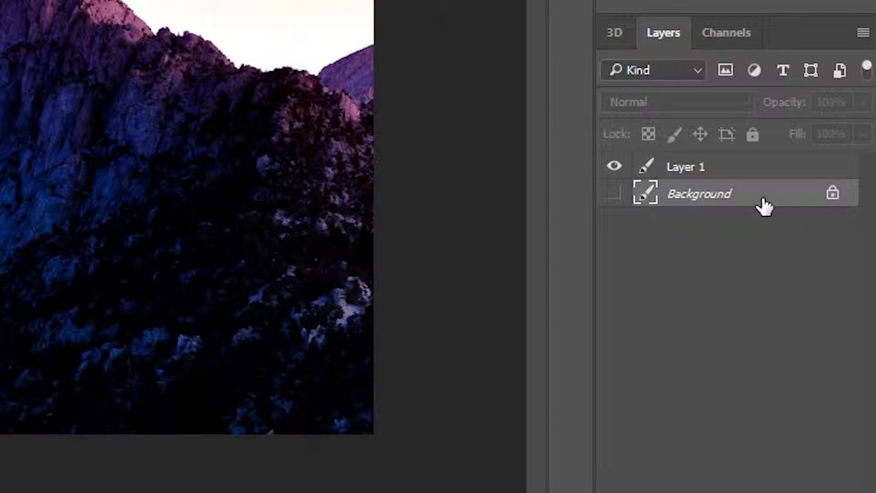
key(BackSpace)
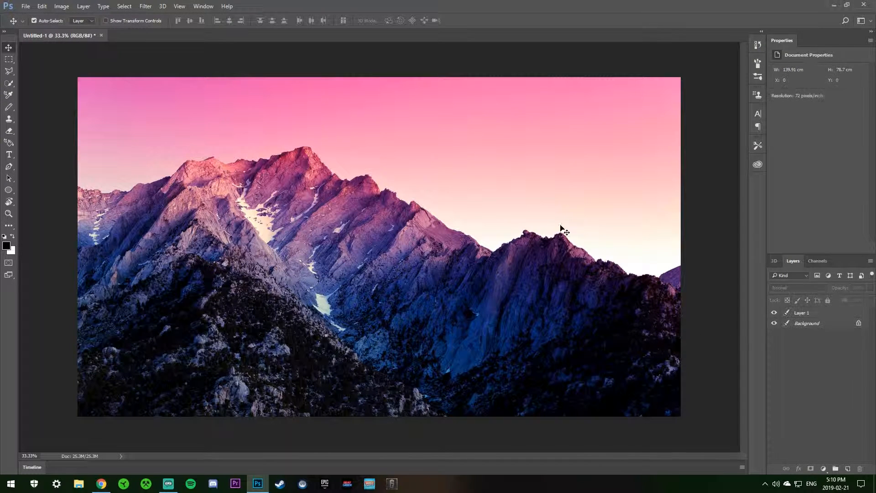
Switch to Chrome and save the mountain wallpaper image to the computer as mountain.jpg
click(100, 489)
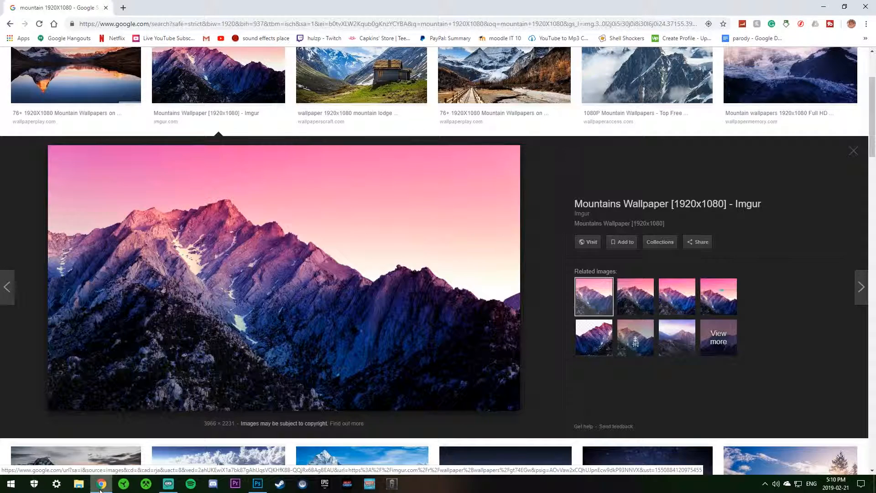
right_click(383, 289)
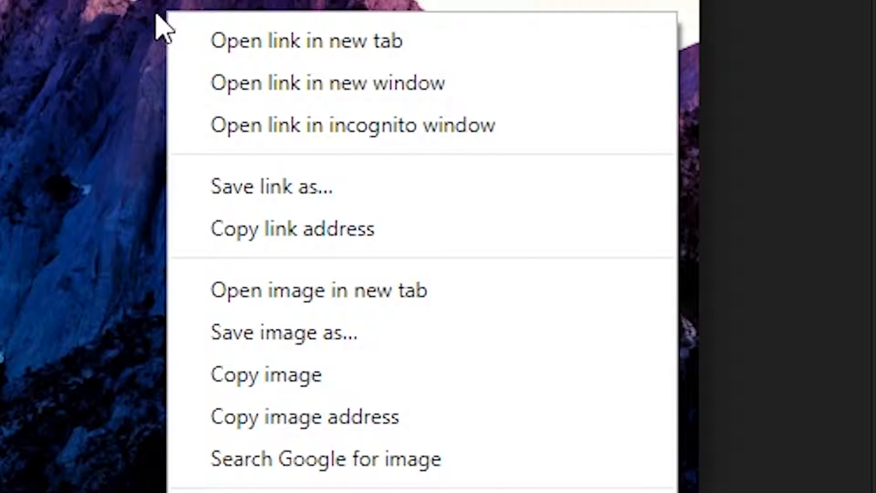
click(299, 349)
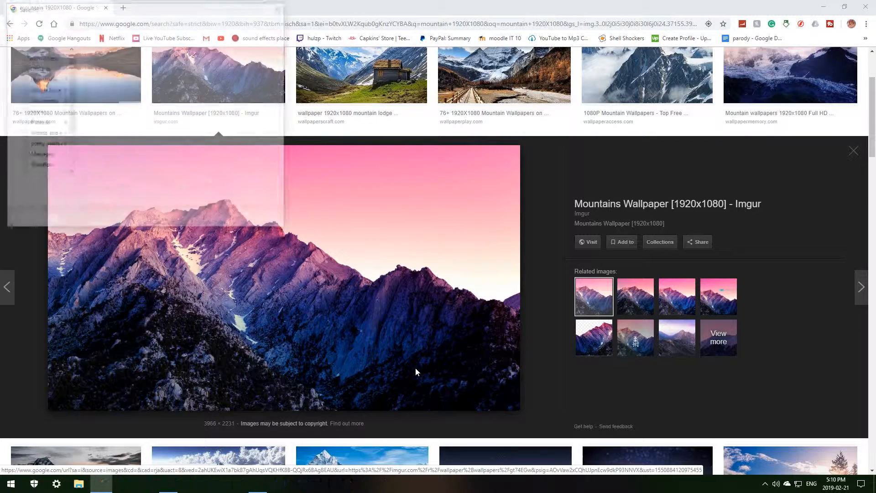
text(mount)
text(ain.jpg)
key(BackSpace)
click(214, 218)
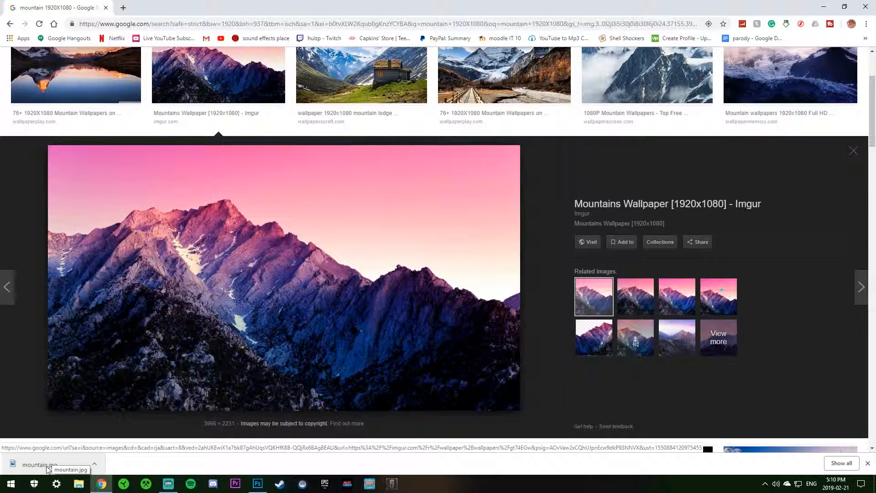
Switch to Photoshop and open mountain.jpg from the Desktop folder
click(258, 484)
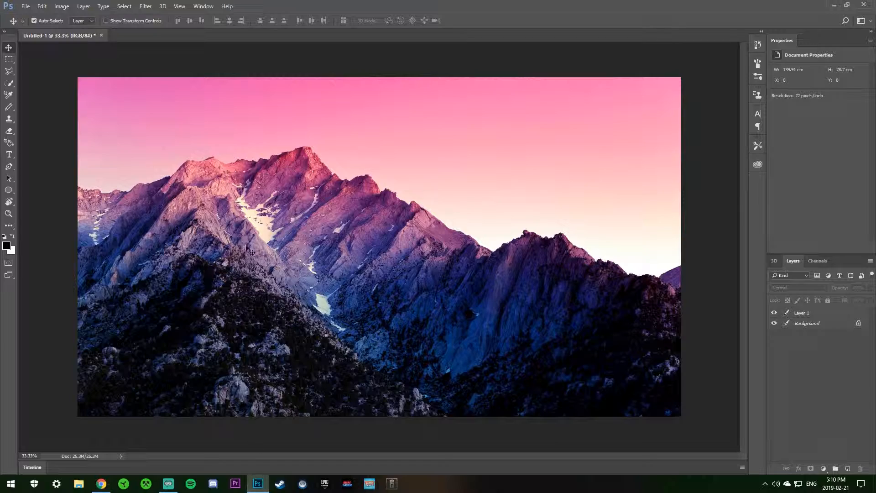
click(26, 6)
click(37, 24)
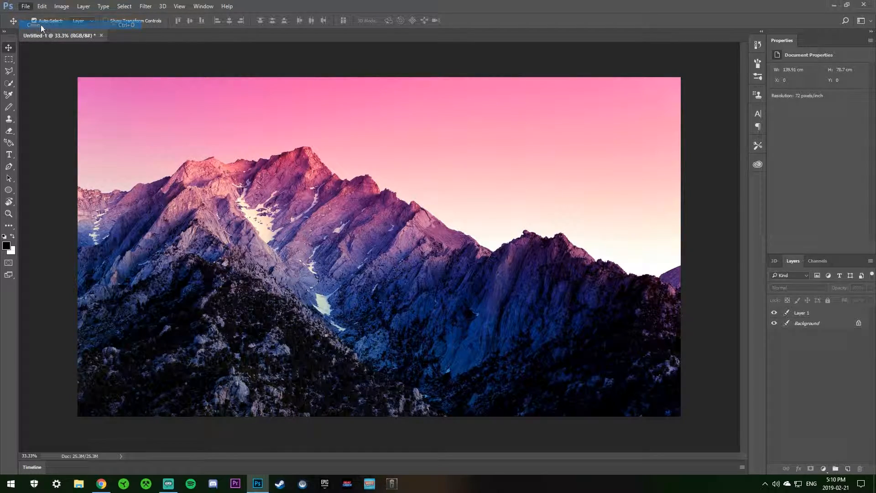
scroll(202, 139, down, 4)
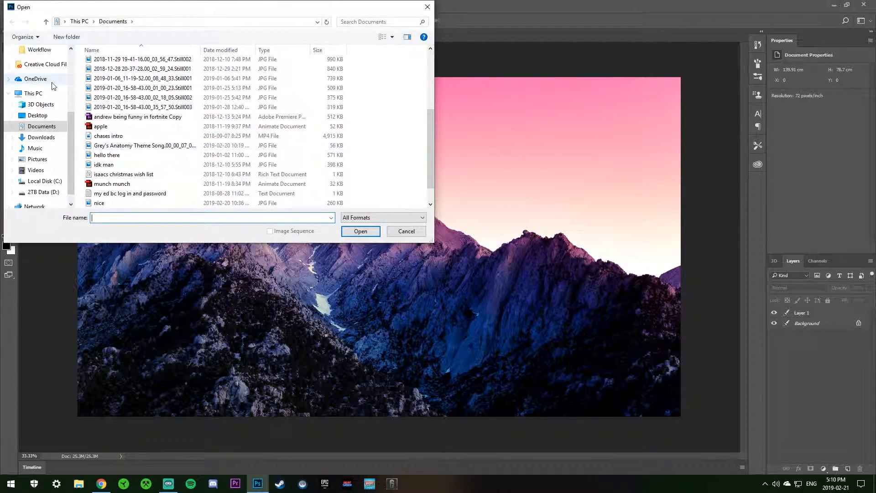
scroll(40, 82, up, 2)
scroll(41, 82, up, 2)
click(37, 49)
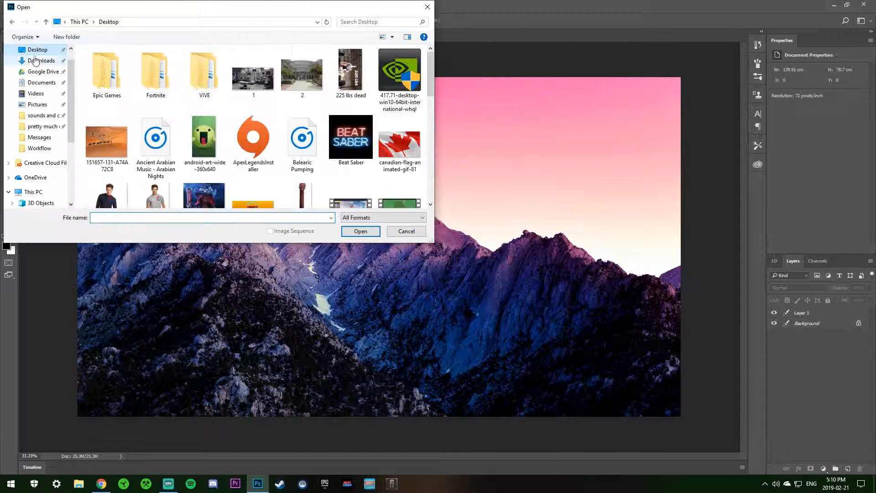
click(175, 218)
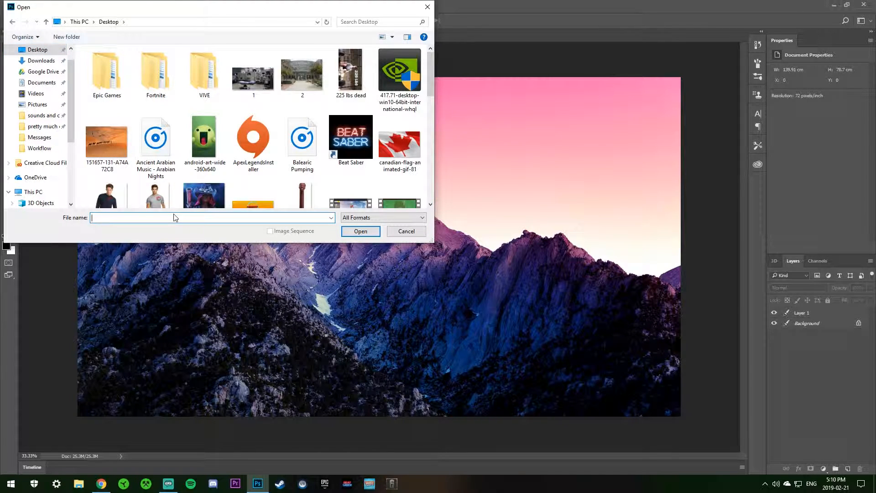
text(moun)
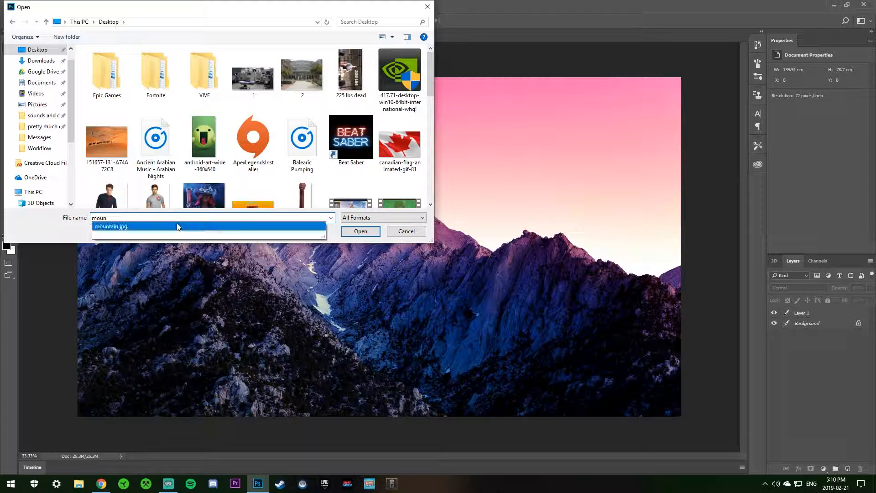
click(284, 227)
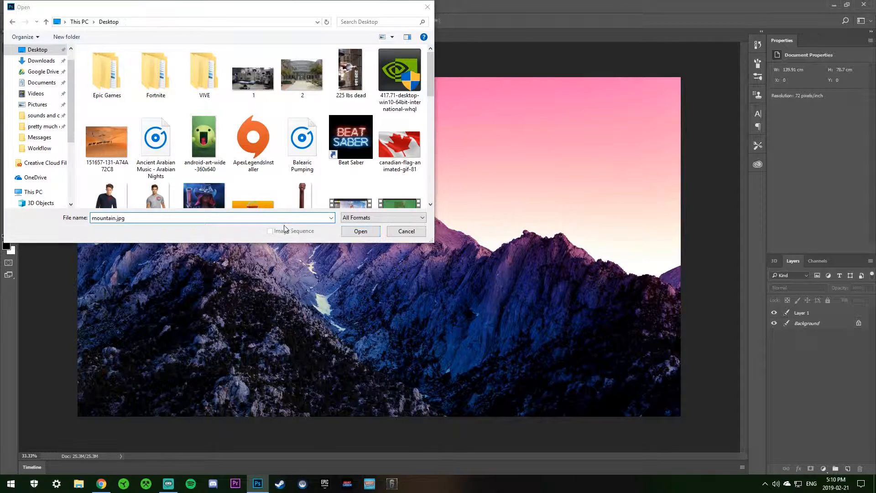
click(359, 231)
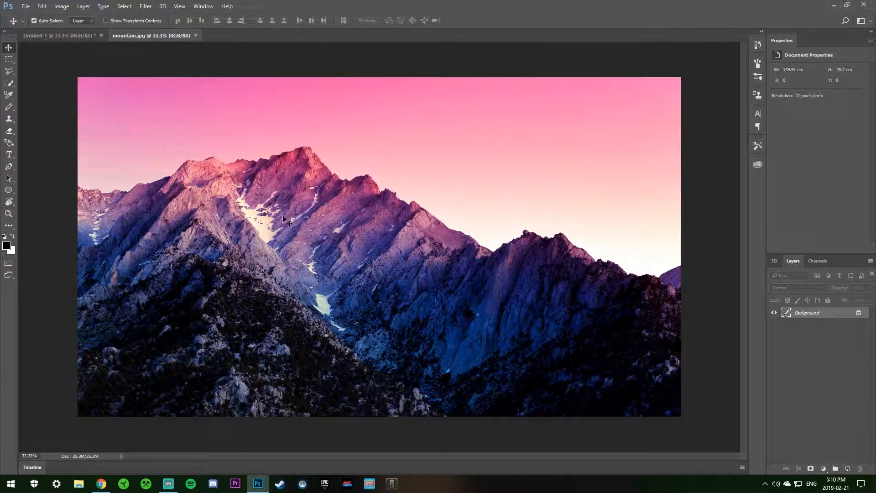
Close the Untitled-1 document without saving its changes, and close mountain.jpg as well
click(91, 35)
click(102, 36)
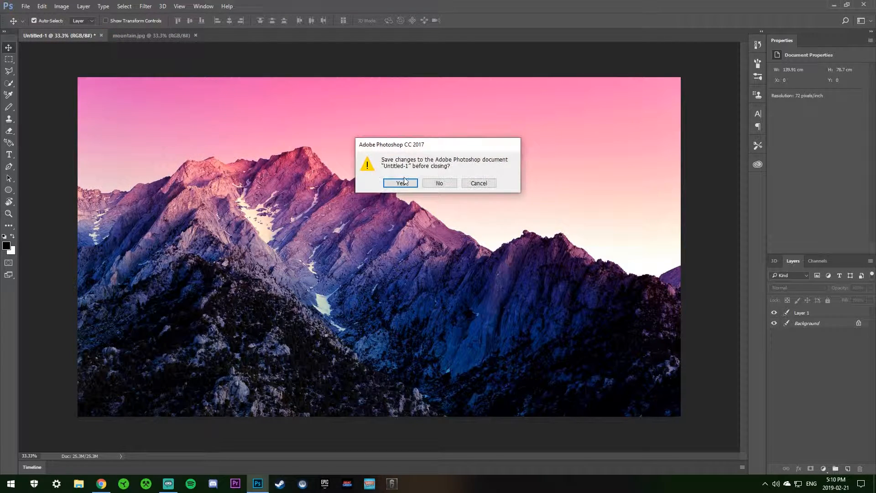
click(448, 182)
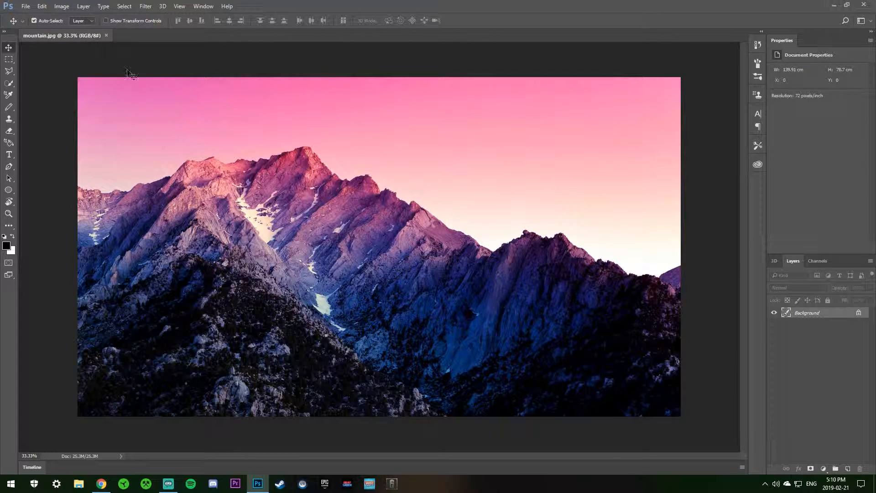
click(108, 38)
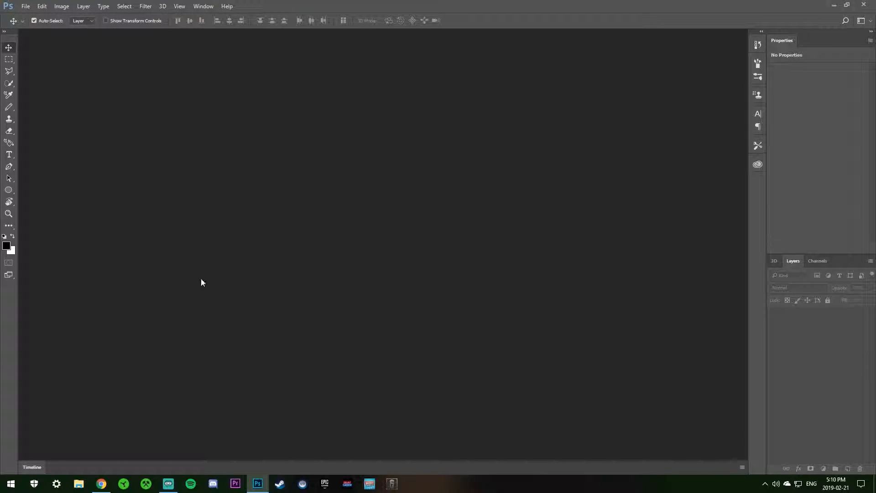
Open the downloaded mountain.jpg in Photoshop straight from Chrome's download bar, and close the document again
click(101, 483)
drag(40, 464, 245, 380)
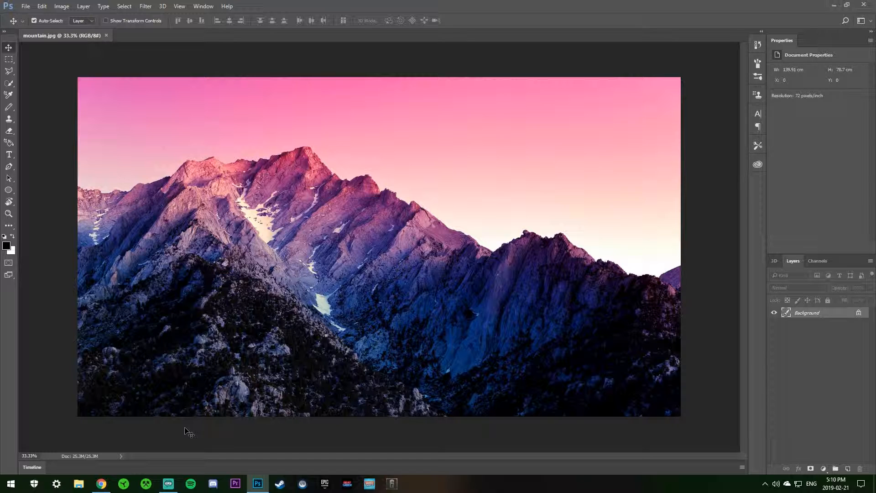
click(107, 36)
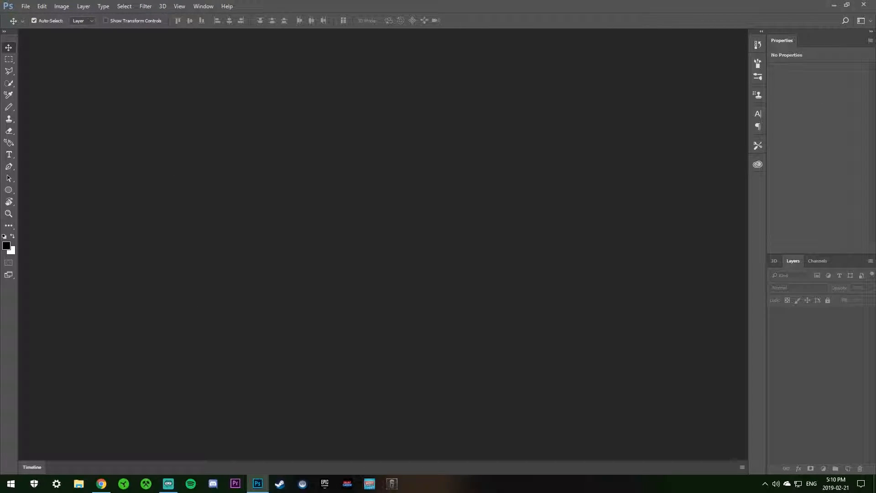
Locate the mountain image in the Desktop folder in File Explorer and open it in Photoshop by dropping the file in
key(super+e)
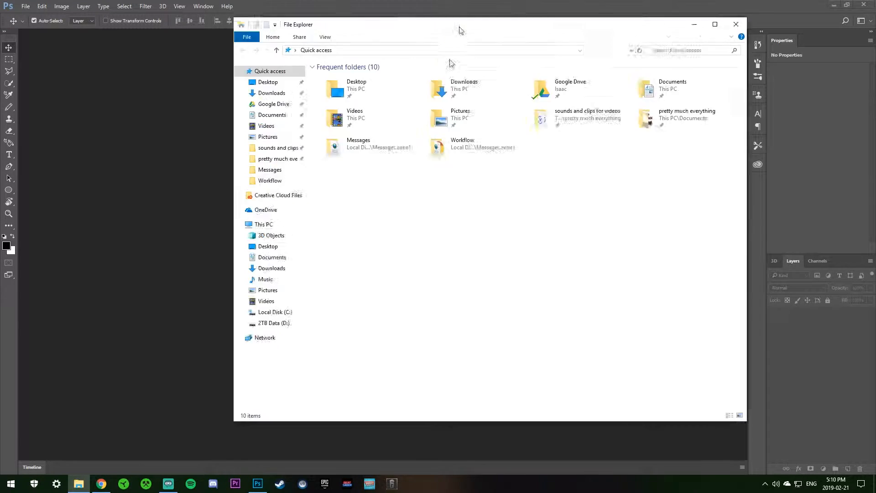
drag(460, 28, 378, 180)
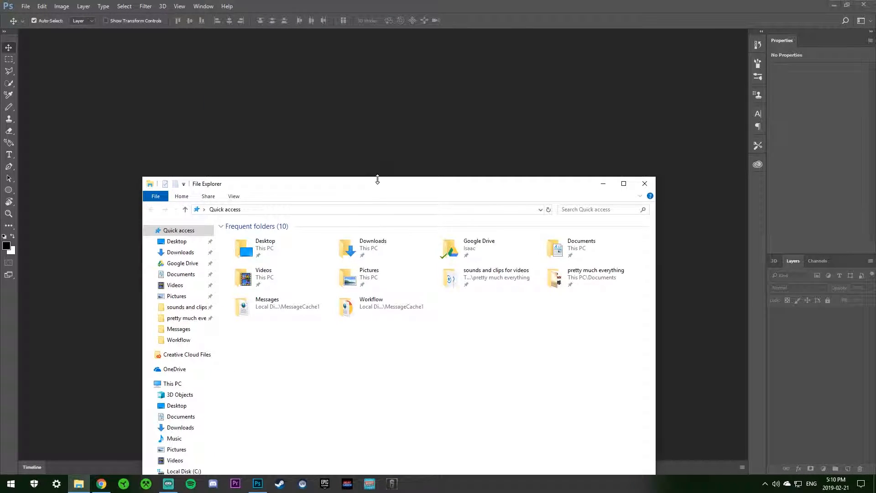
double_click(378, 177)
click(177, 63)
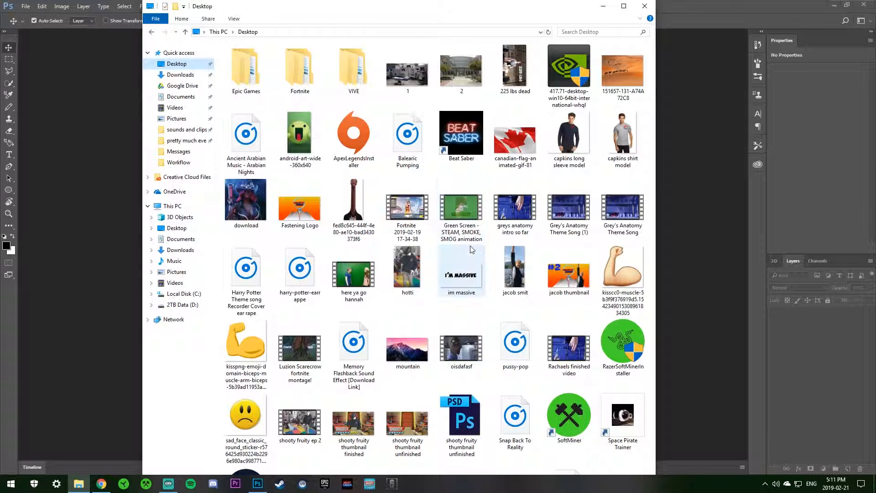
click(408, 359)
drag(407, 358, 122, 241)
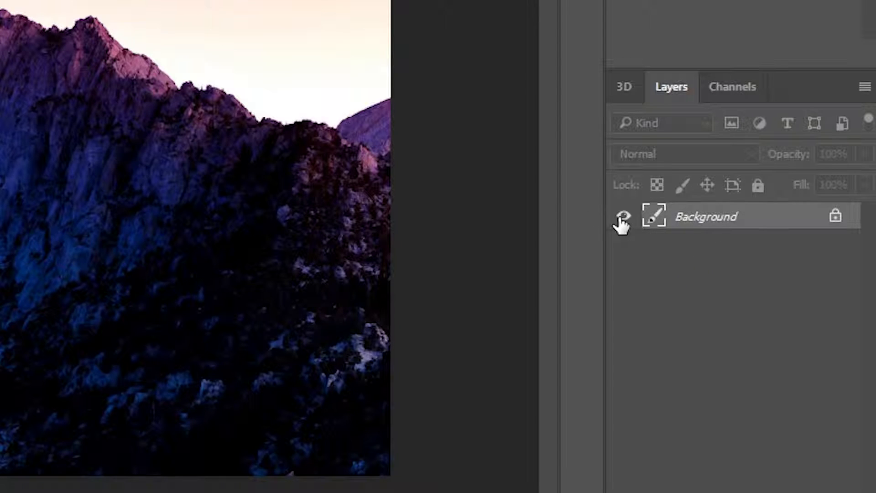
Unlock the Background layer and toggle its visibility off and back on
click(836, 223)
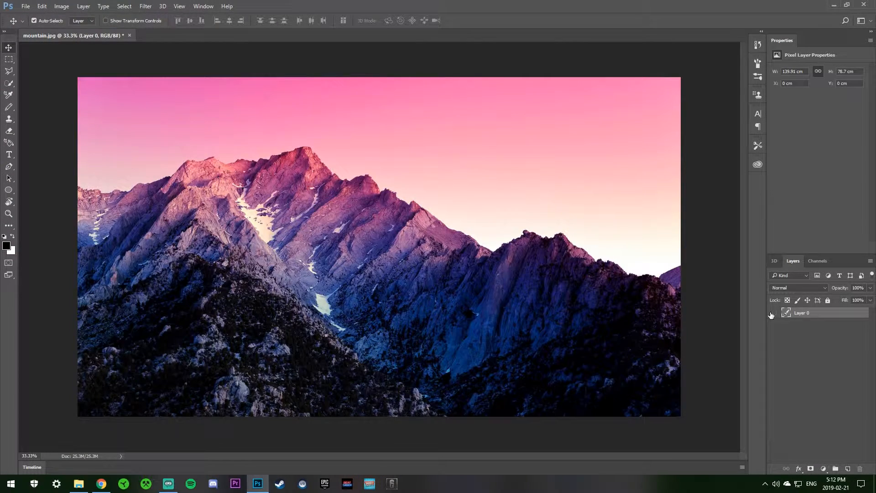
click(774, 313)
click(774, 313)
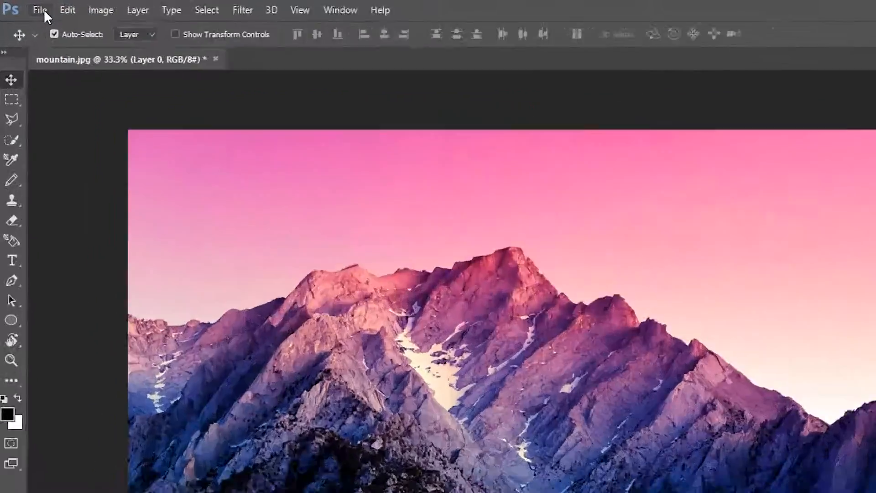
Enable Zoom with Scroll Wheel in the Tools preferences, return to the Move tool and try out the zoom on the image
click(43, 6)
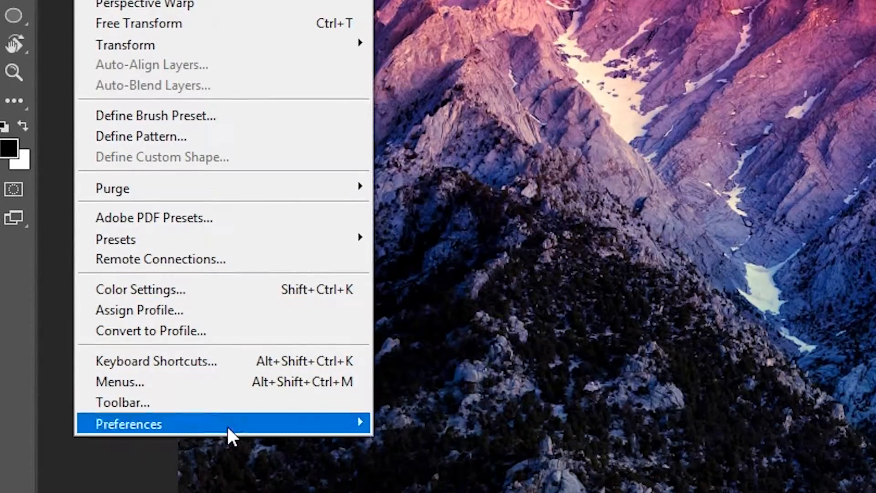
mouse_move(227, 425)
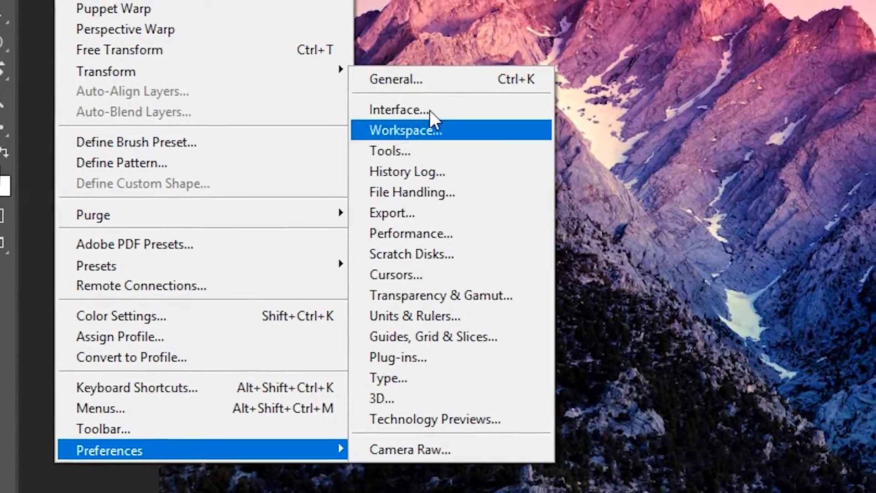
click(429, 148)
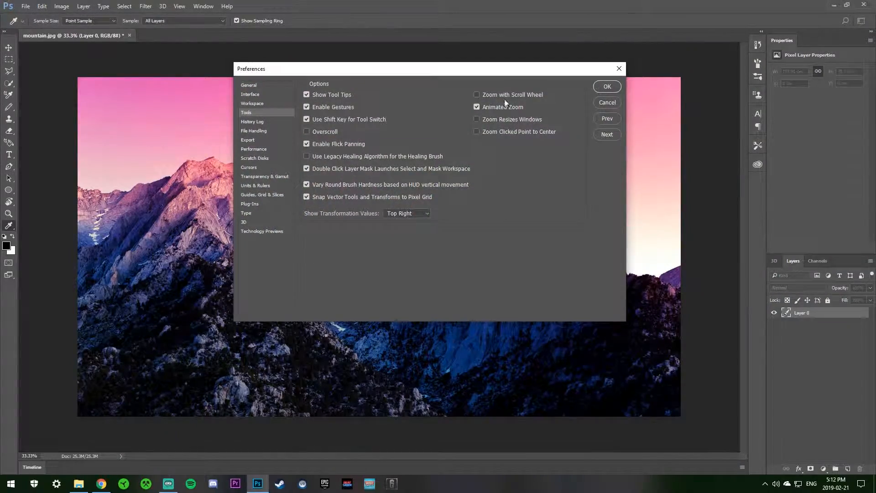
click(477, 95)
click(612, 86)
key(v)
scroll(474, 195, up, 2)
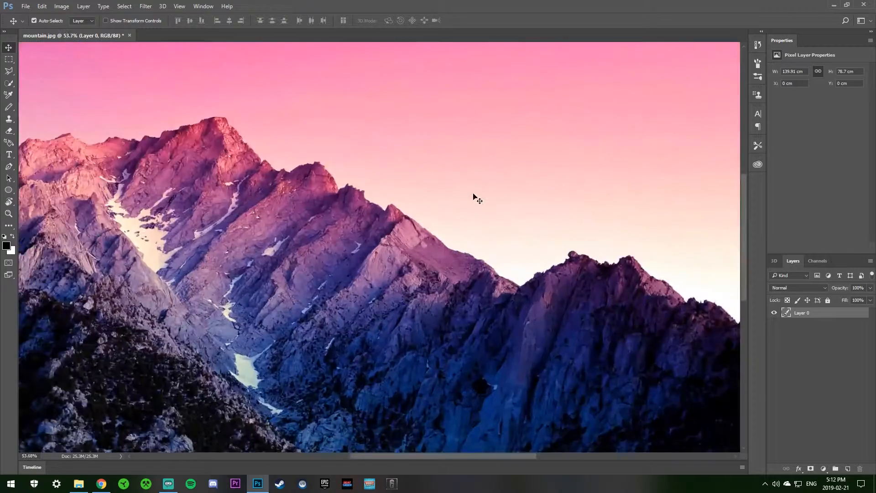
scroll(470, 207, down, 3)
scroll(451, 209, up, 1)
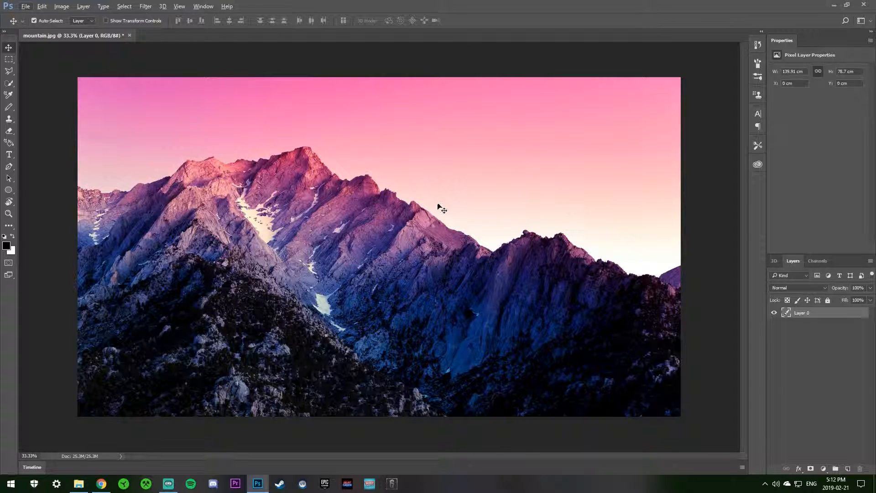
scroll(401, 197, down, 2)
scroll(402, 196, up, 1)
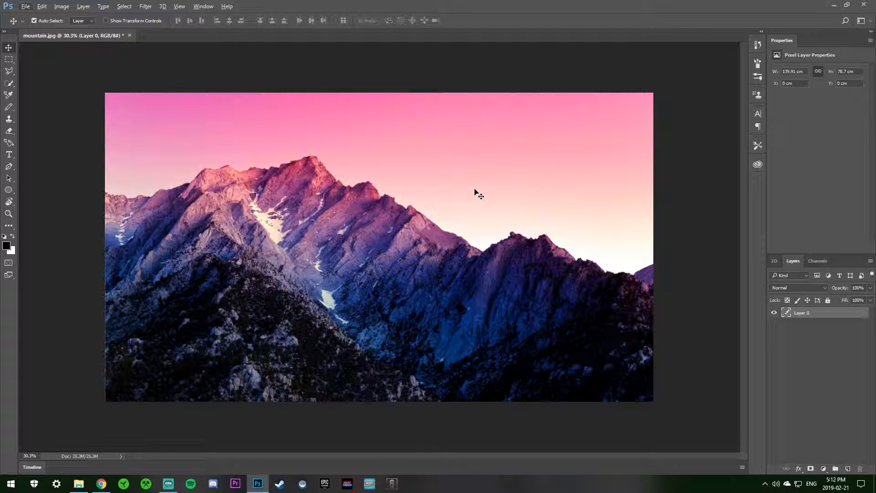
Create a new empty layer above Layer 0 and toggle Layer 0's visibility off and back on
click(842, 367)
click(824, 316)
click(813, 347)
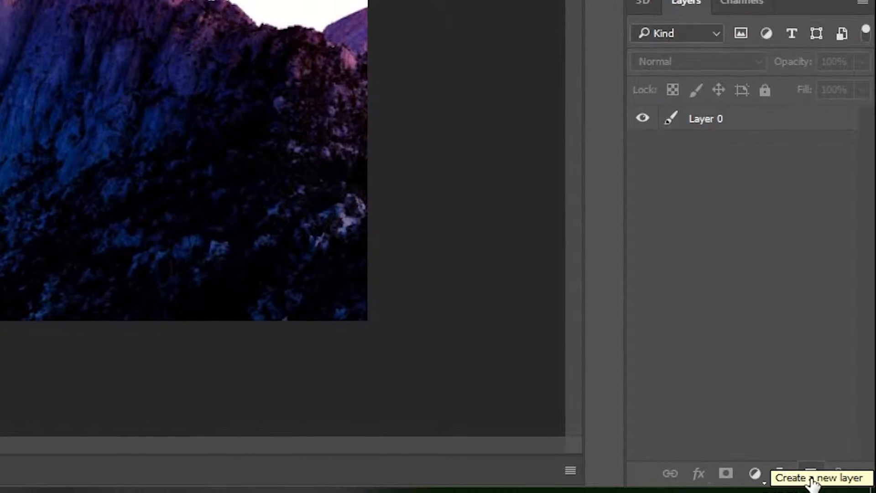
click(812, 480)
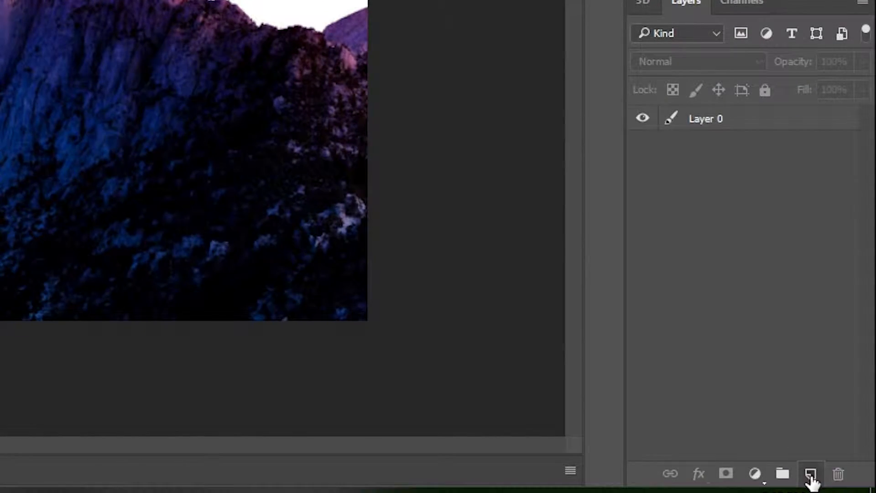
click(826, 416)
click(785, 317)
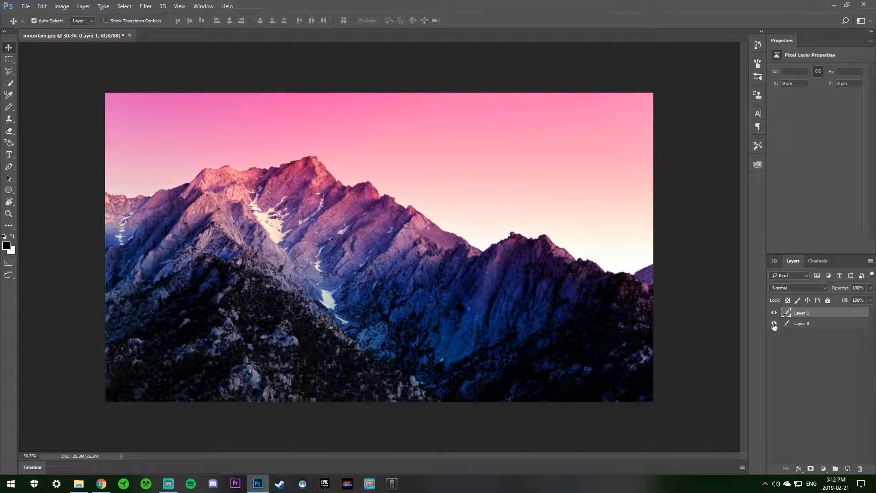
click(775, 323)
click(773, 323)
Place the downloaded smiley image from Chrome's download bar into mountain.jpg, enlarged to about 48.5 cm wide
click(102, 484)
drag(43, 471, 259, 482)
drag(651, 315, 651, 315)
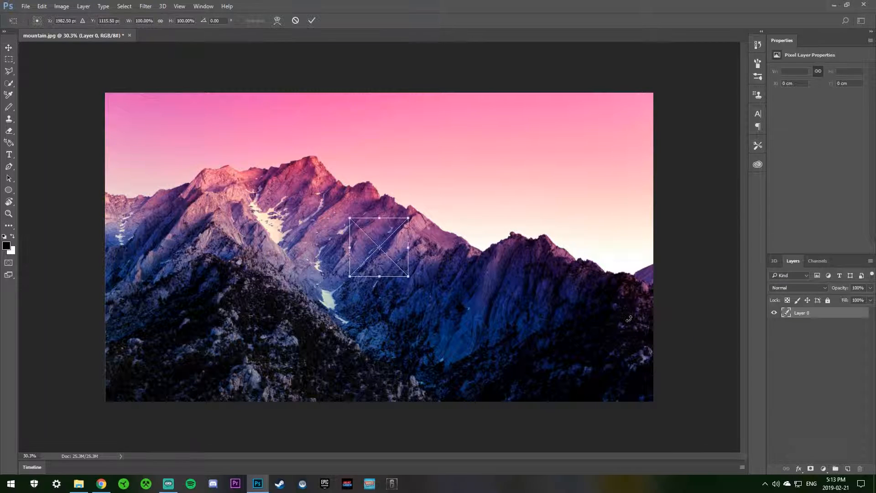
drag(404, 220, 484, 153)
click(315, 25)
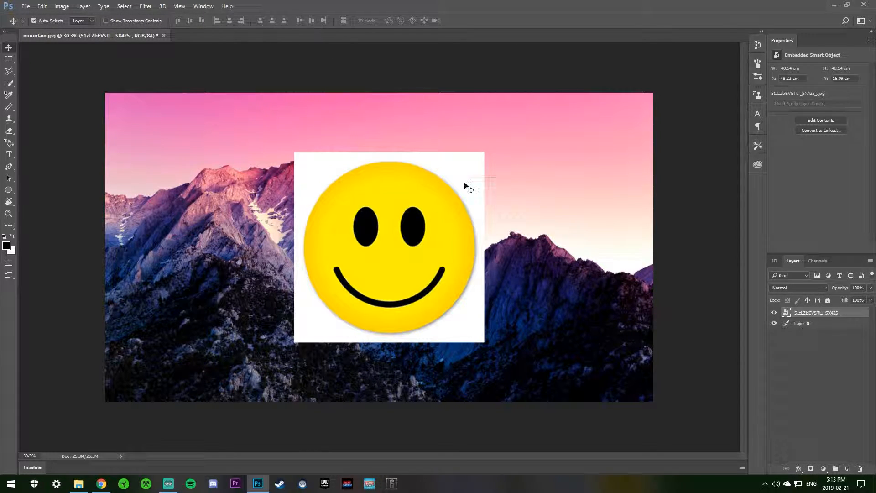
Select the smiley layer and reposition it with the Move tool to about X 50.4 cm, Y 15.1 cm
click(832, 346)
click(818, 314)
drag(426, 294, 498, 300)
click(816, 343)
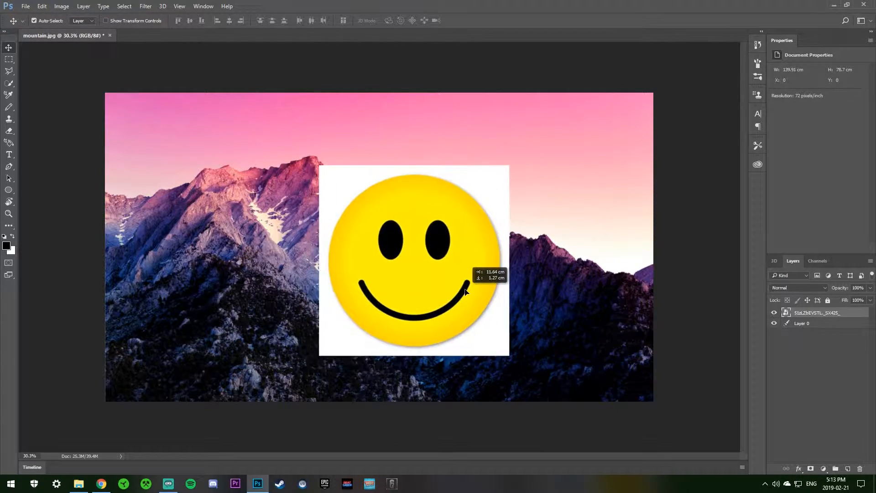
mouse_move(817, 314)
mouse_down()
mouse_move(817, 328)
mouse_move(809, 312)
mouse_up()
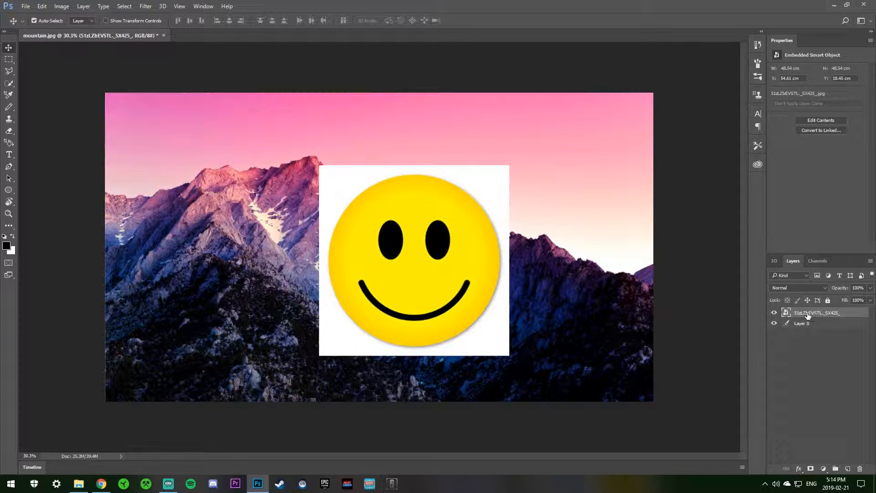
mouse_move(424, 293)
mouse_down()
mouse_move(373, 285)
mouse_move(404, 302)
mouse_move(408, 288)
mouse_move(436, 302)
mouse_move(418, 280)
mouse_up()
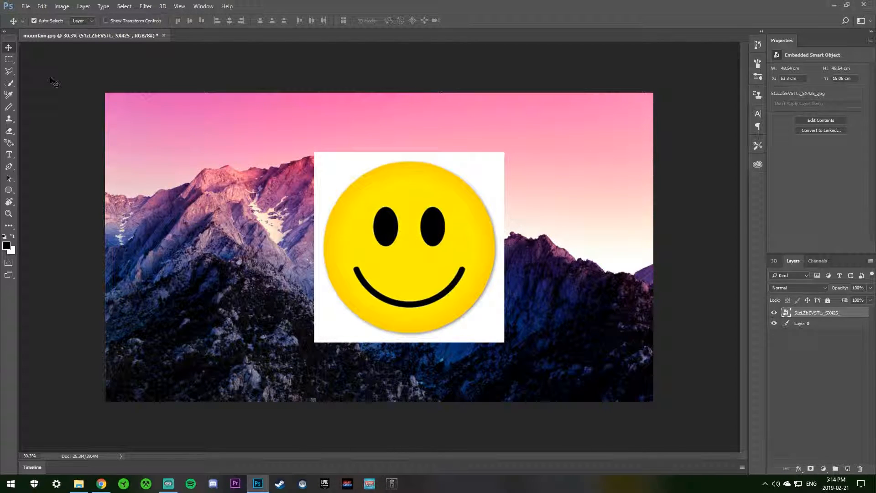
key(s)
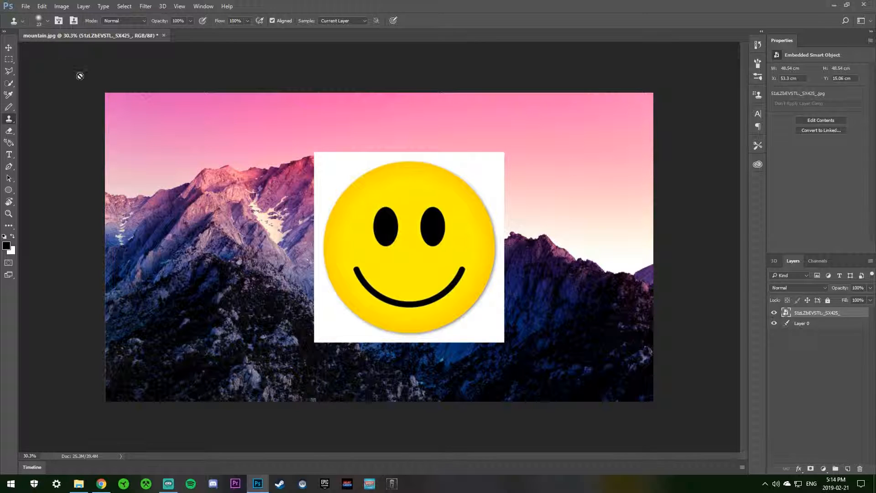
key(v)
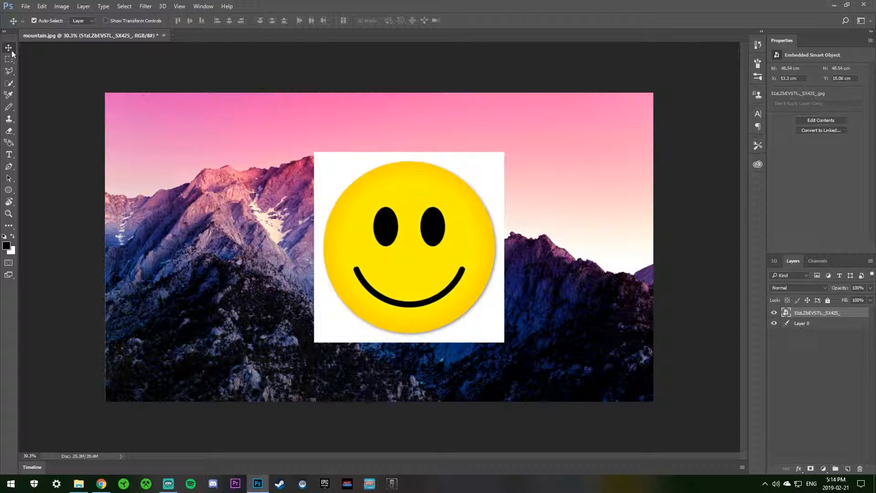
mouse_move(443, 233)
mouse_down()
mouse_move(464, 240)
mouse_move(432, 230)
mouse_up()
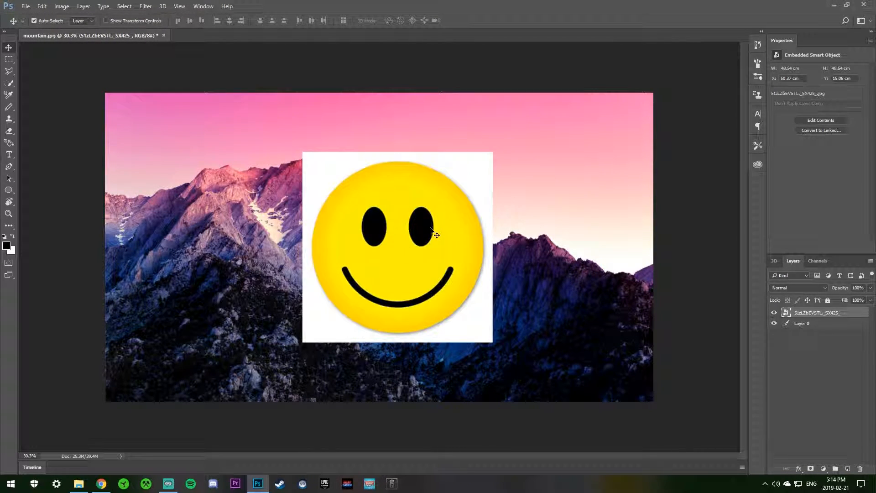
Turn on Show Transform Controls, enlarge the smiley to about 64.3 cm square and shift it toward the image's right side
click(106, 21)
drag(498, 158, 555, 92)
drag(496, 173, 539, 200)
click(312, 19)
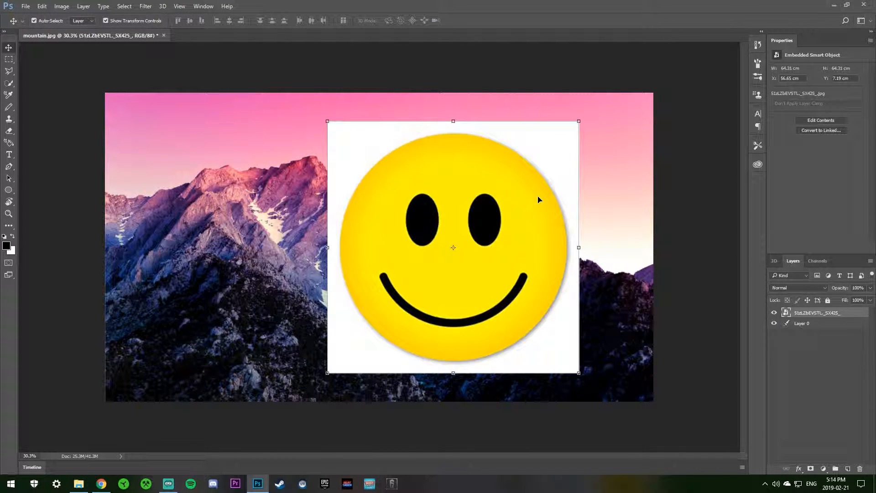
Toggle the smiley layer's visibility off and on, and delete the layer
click(774, 314)
click(774, 313)
key(Delete)
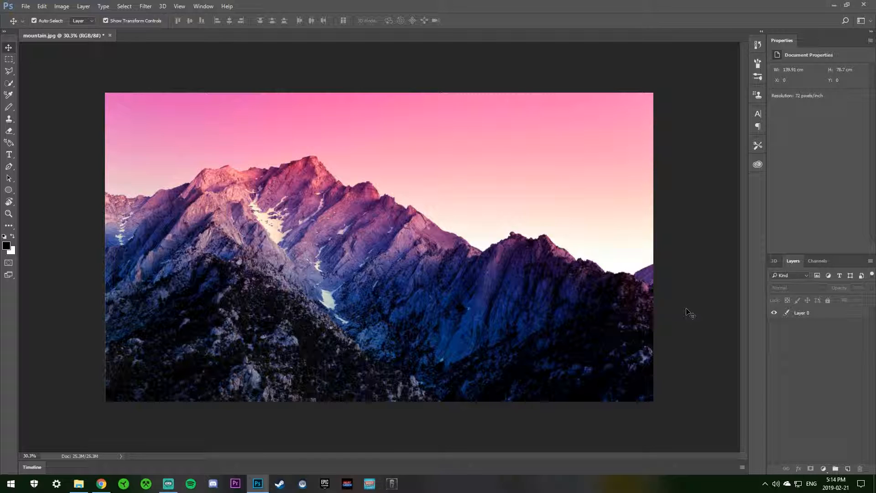
Select a wide area over the mountain peaks and sky with the Rectangular Marquee Tool and shift the selection slightly down
click(5, 60)
right_click(6, 60)
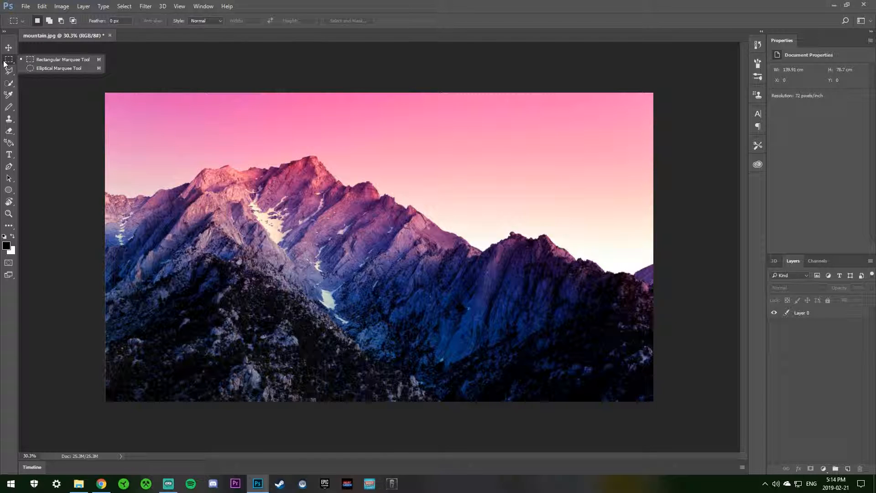
click(58, 60)
drag(183, 102, 475, 204)
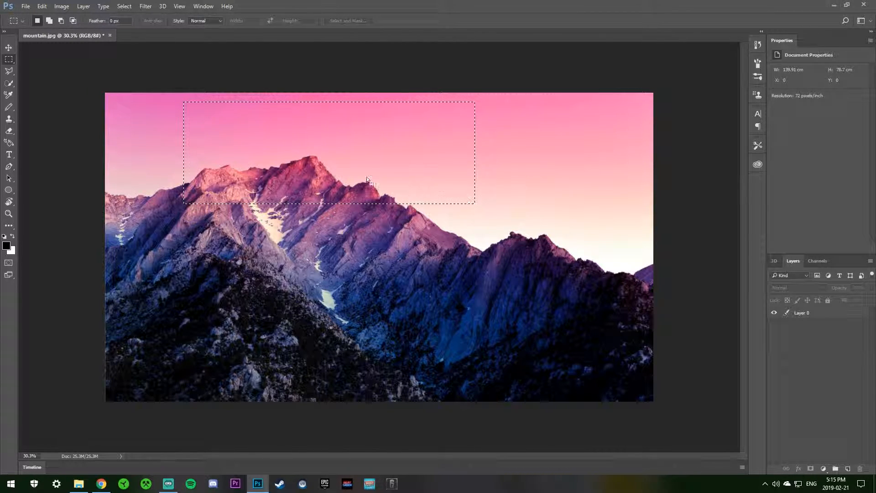
drag(313, 161, 310, 180)
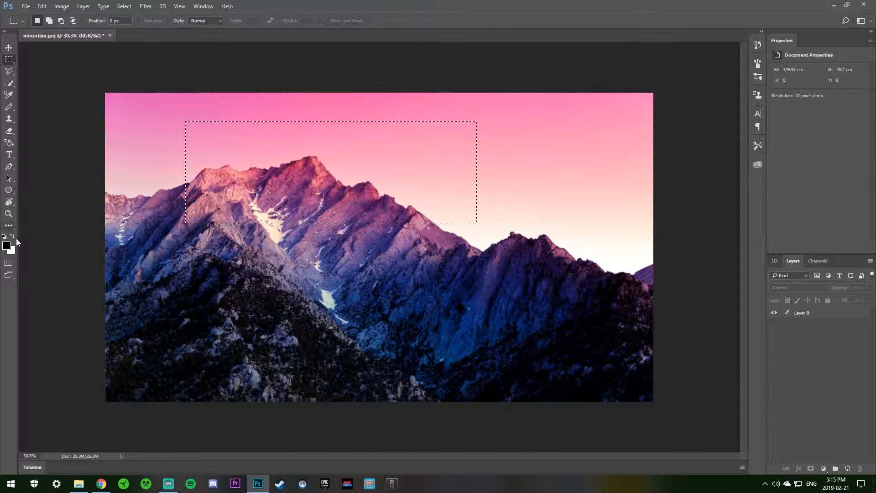
Set the Pencil tool's size to 111 px and make Layer 0 the active layer for drawing
key(b)
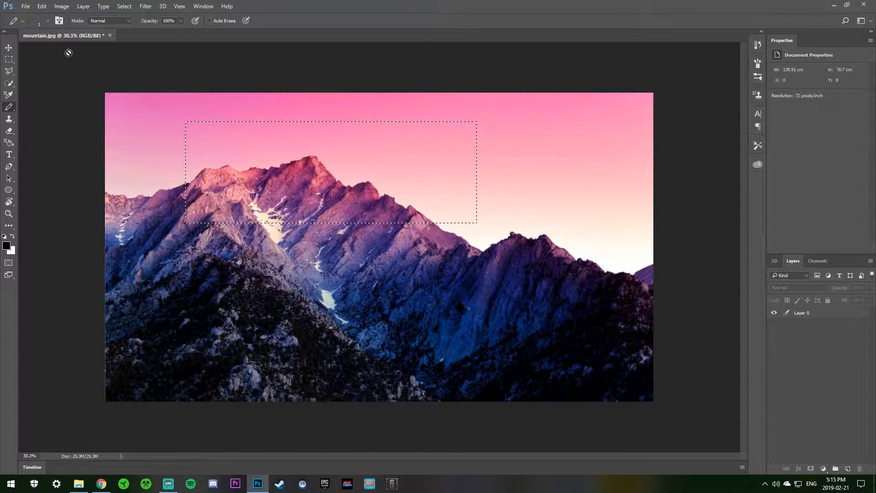
click(48, 20)
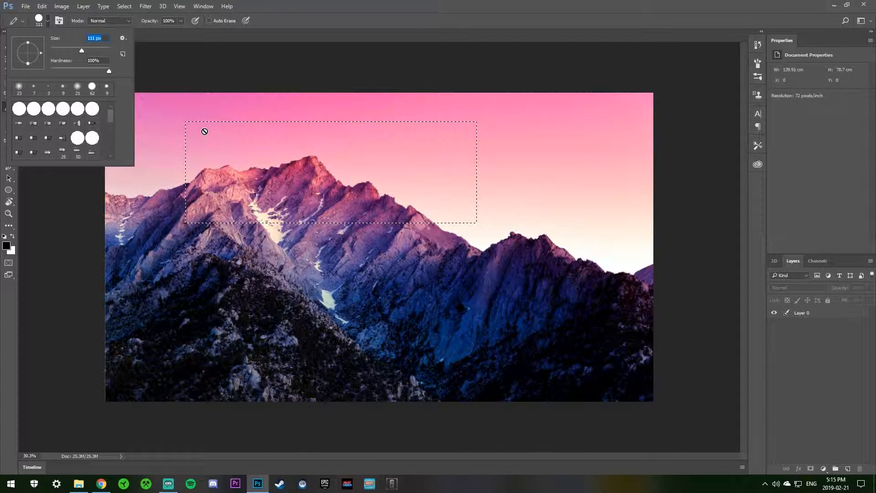
click(152, 71)
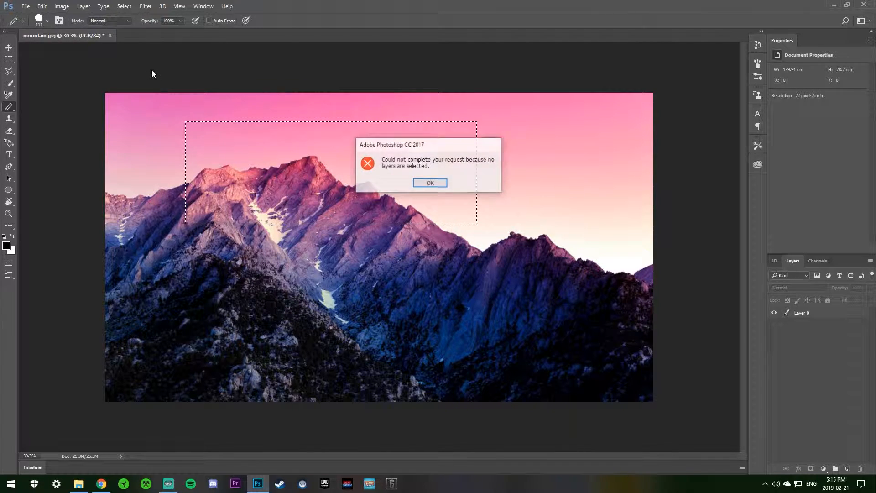
click(441, 186)
click(815, 315)
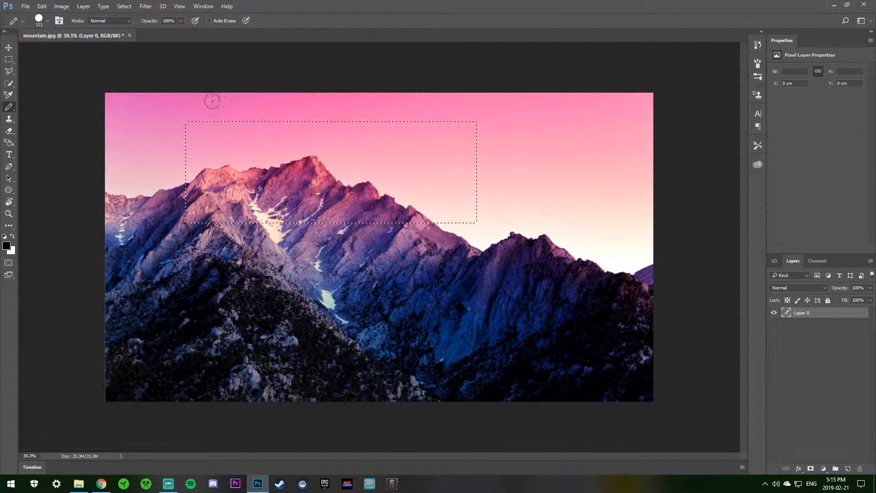
Set the Pencil size to 83 px, scribble black strokes across the upper part of the selection, and undo them
click(47, 21)
click(67, 50)
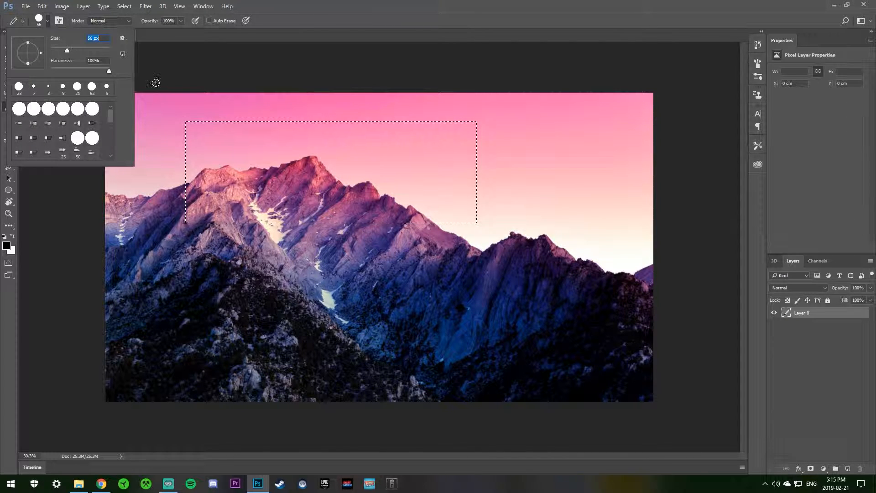
text(83)
mouse_move(225, 127)
mouse_down()
mouse_move(212, 157)
mouse_move(236, 143)
mouse_move(276, 145)
mouse_move(295, 120)
mouse_up()
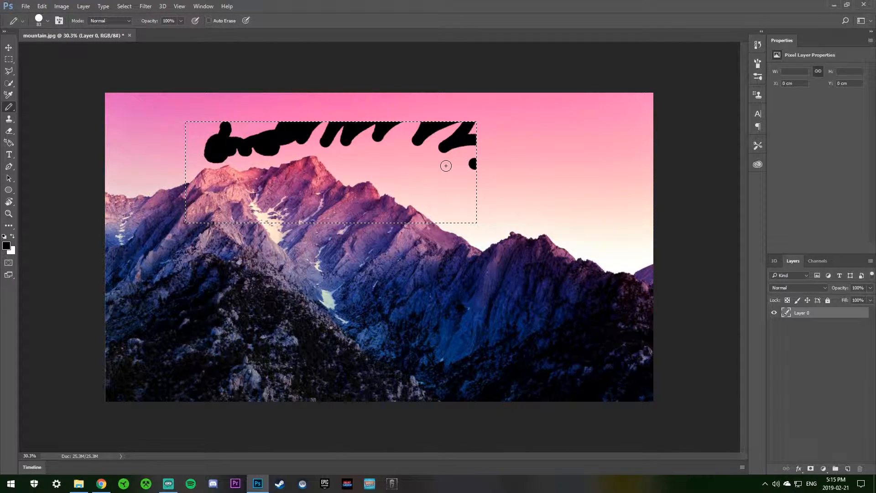
key(ctrl+z)
Erase the upper-left corner of the selected area on Layer 0 with the Eraser tool
key(e)
mouse_move(199, 138)
mouse_down()
mouse_move(195, 120)
mouse_move(230, 120)
mouse_up()
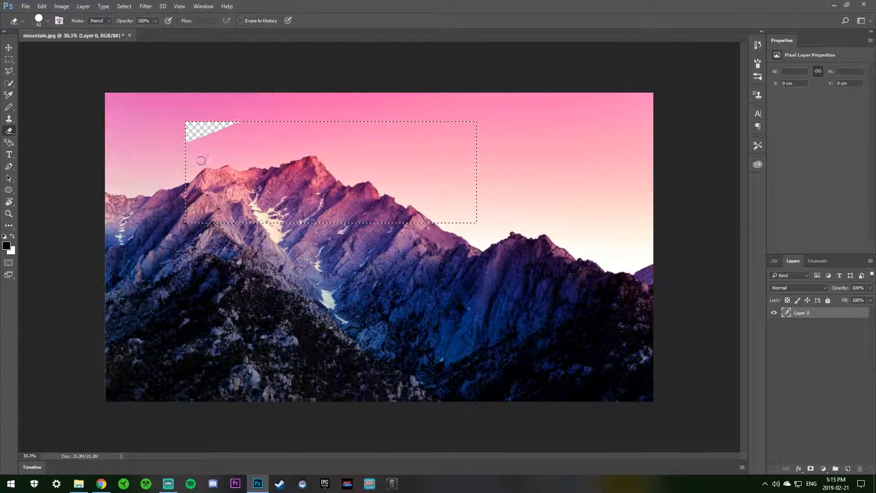
Erase diagonal strokes across the selected area on Layer 0, and delete everything remaining inside the selection
mouse_move(266, 191)
mouse_down()
mouse_move(425, 209)
mouse_move(349, 158)
mouse_up()
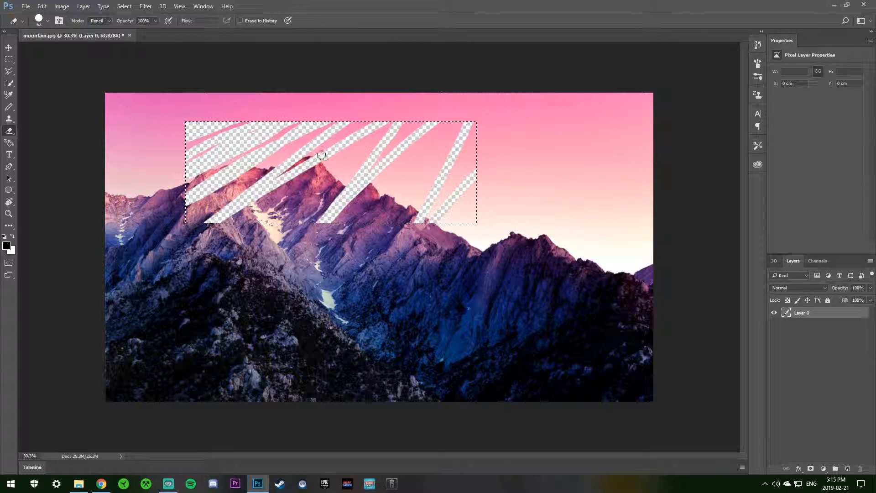
click(9, 47)
key(Delete)
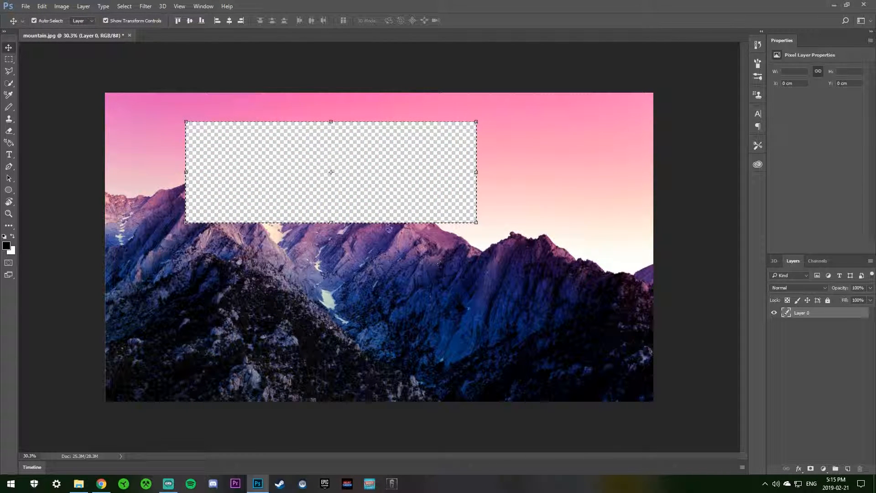
drag(400, 199, 493, 212)
click(426, 183)
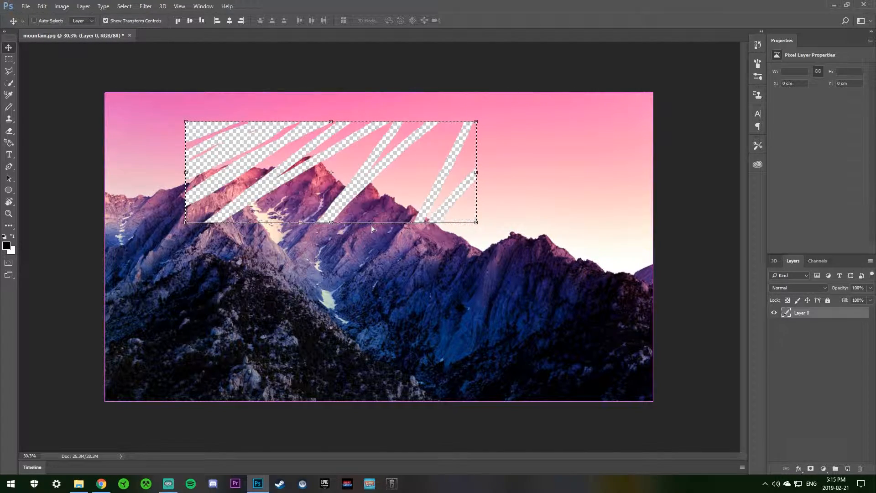
Undo the erasing and deletion on Layer 0 and clear the rectangular selection
key(alt+z)
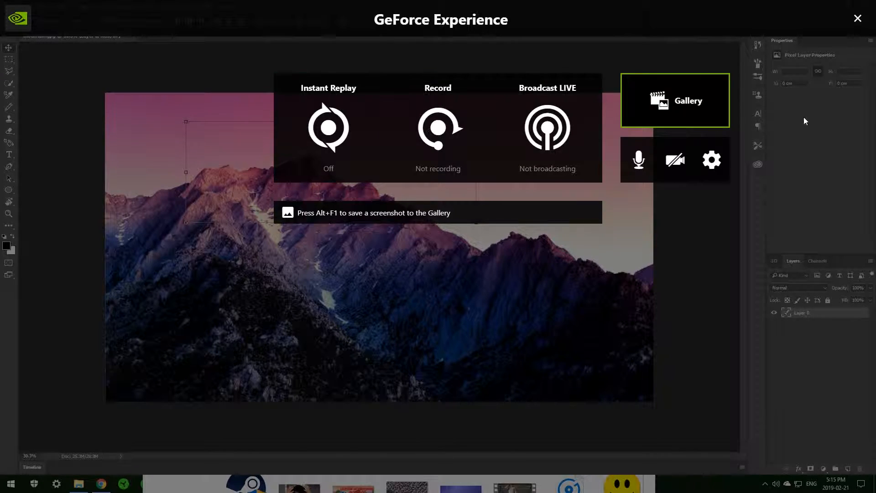
click(859, 18)
key(alt+z)
key(alt+z)
mouse_move(384, 183)
mouse_down()
mouse_move(385, 201)
mouse_move(385, 186)
mouse_up()
key(ctrl+z)
key(ctrl+d)
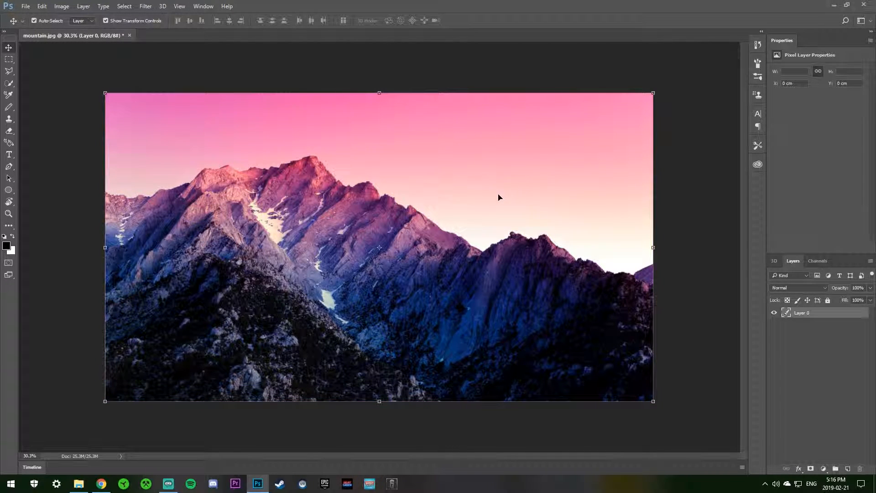
Draw a circular selection around the highest peak with the Elliptical Marquee Tool, and deselect it
drag(412, 193, 420, 196)
click(11, 61)
click(40, 68)
drag(276, 145, 375, 233)
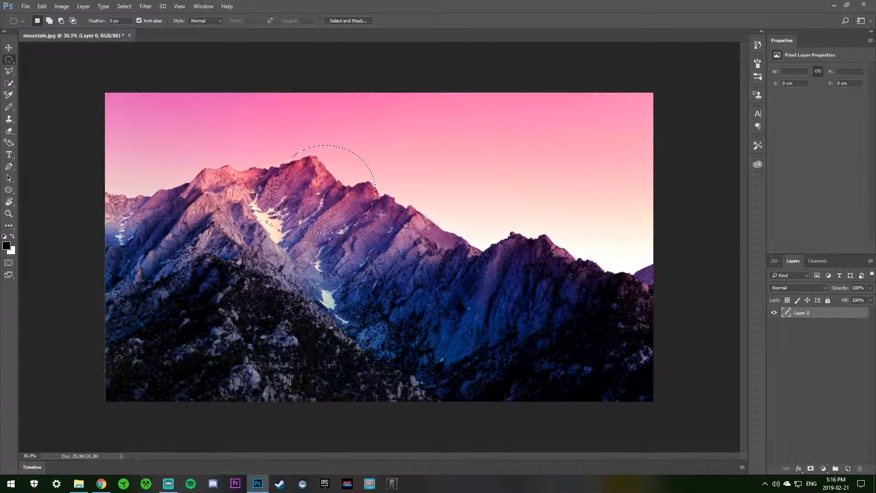
click(326, 196)
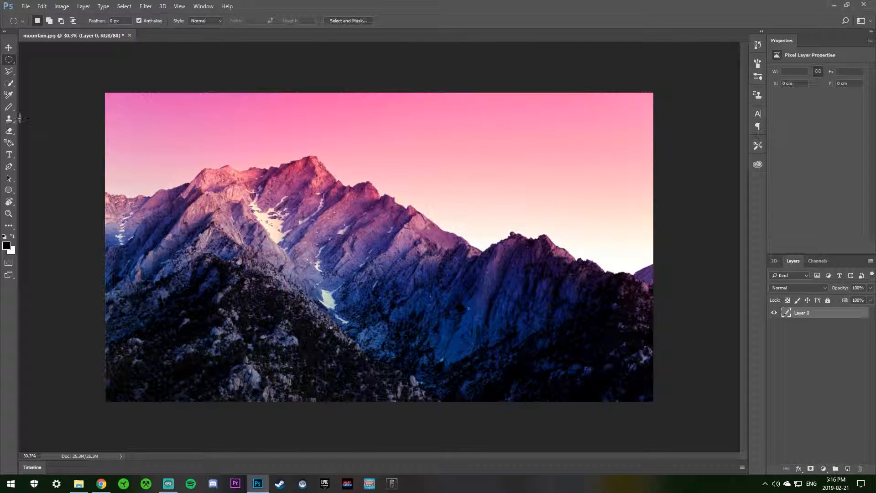
Draw a freehand Lasso selection through the sky, along the ridge and back around the main peak, and deselect it
click(8, 71)
click(44, 74)
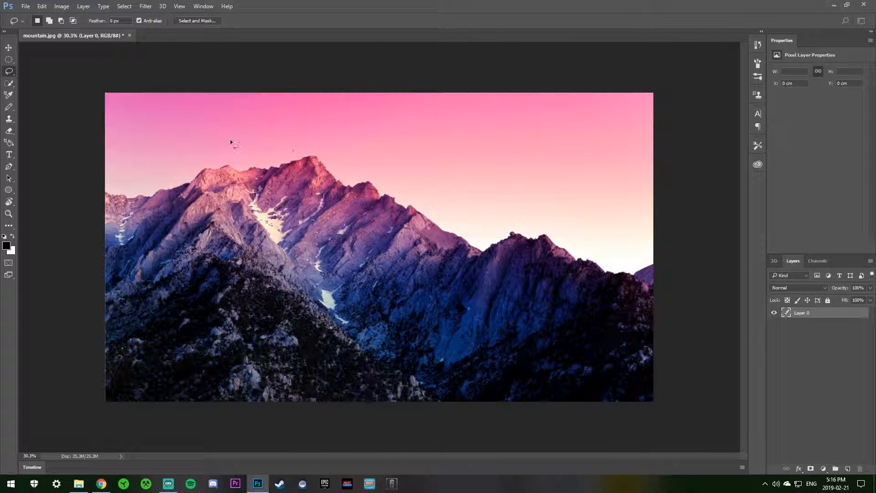
mouse_move(211, 146)
mouse_down()
mouse_move(246, 119)
mouse_move(268, 124)
mouse_move(241, 129)
mouse_up()
click(281, 138)
mouse_move(310, 118)
mouse_down()
mouse_move(354, 150)
mouse_move(345, 184)
mouse_move(375, 185)
mouse_up()
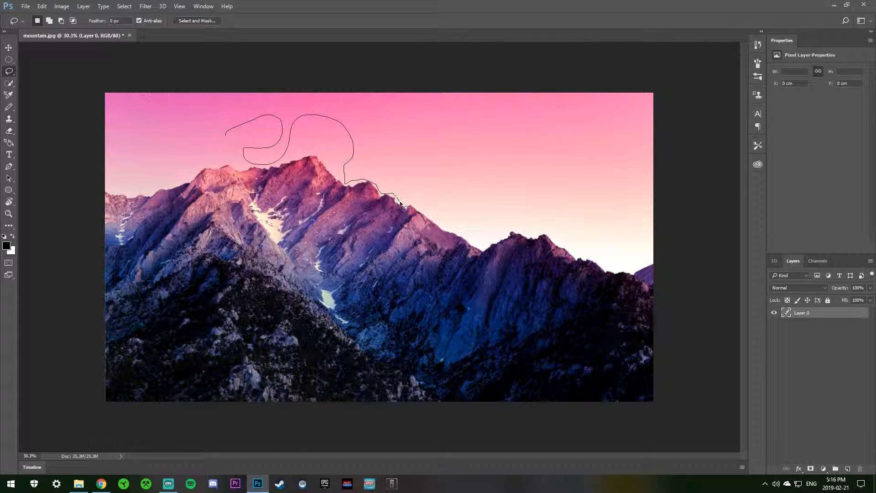
mouse_move(433, 219)
mouse_down()
mouse_move(482, 255)
mouse_move(431, 294)
mouse_move(287, 257)
mouse_move(206, 222)
mouse_move(225, 133)
mouse_up()
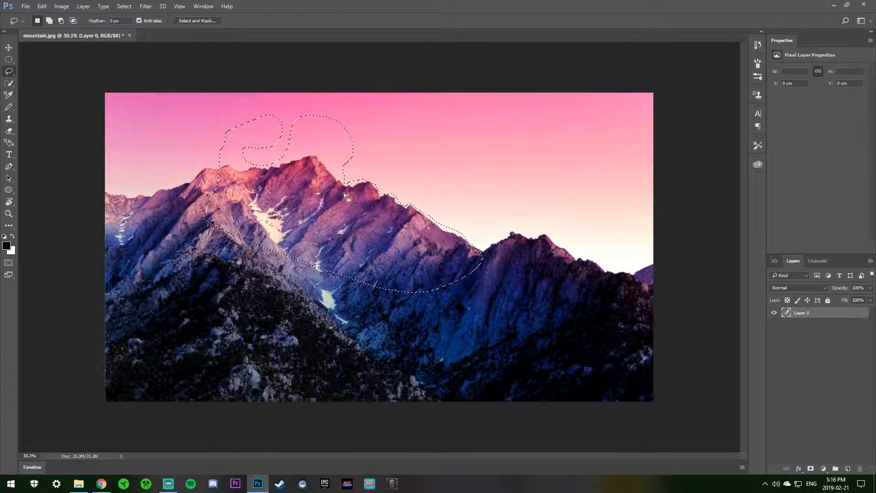
key(ctrl+d)
Outline the left ridge and a boxy piece of sky above it with the Polygonal Lasso Tool, close the selection and deselect it
right_click(11, 76)
click(37, 81)
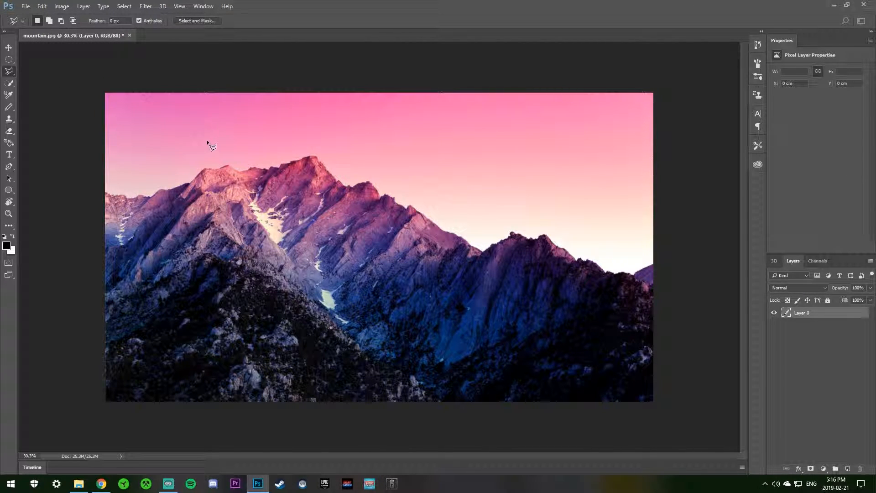
click(115, 195)
click(136, 200)
click(159, 190)
click(188, 183)
click(177, 135)
click(262, 124)
click(266, 200)
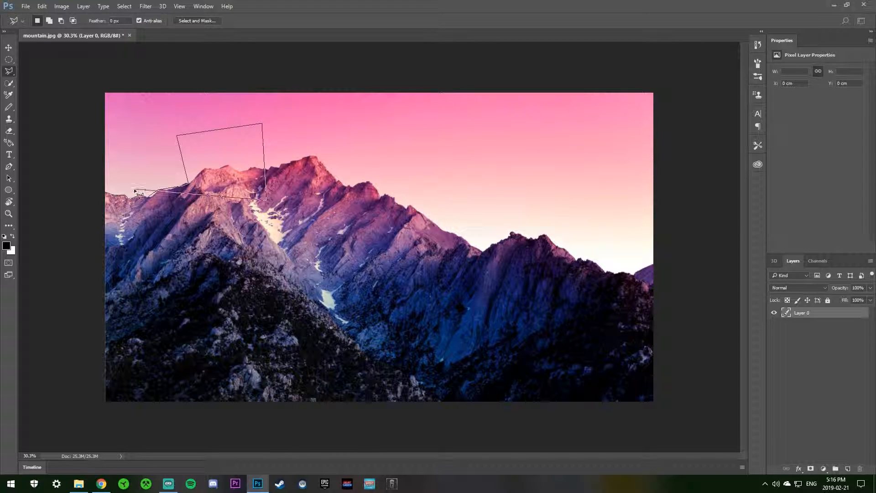
click(181, 238)
click(107, 224)
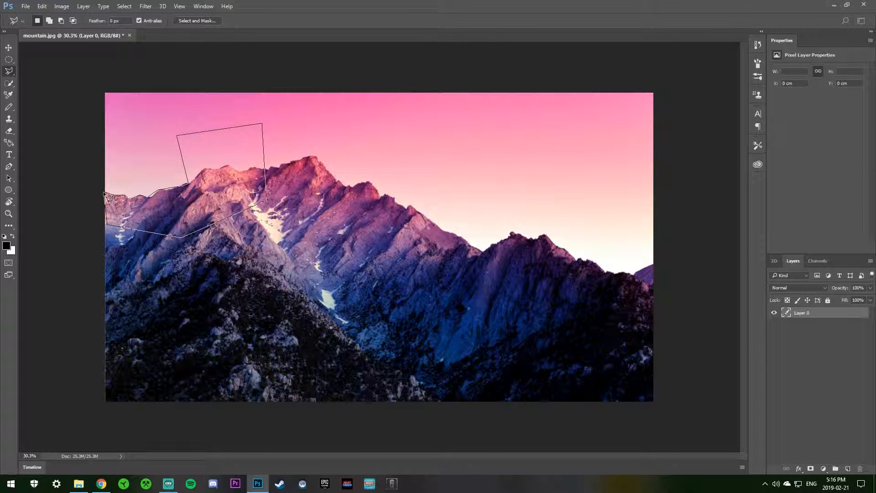
click(106, 195)
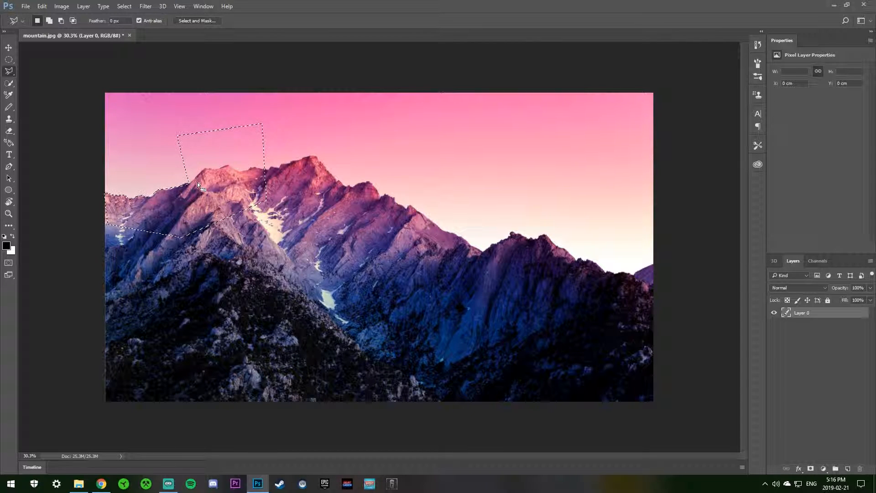
key(ctrl+d)
Activate the Quick Selection Tool and set its brush size to 31 px
click(8, 84)
right_click(8, 84)
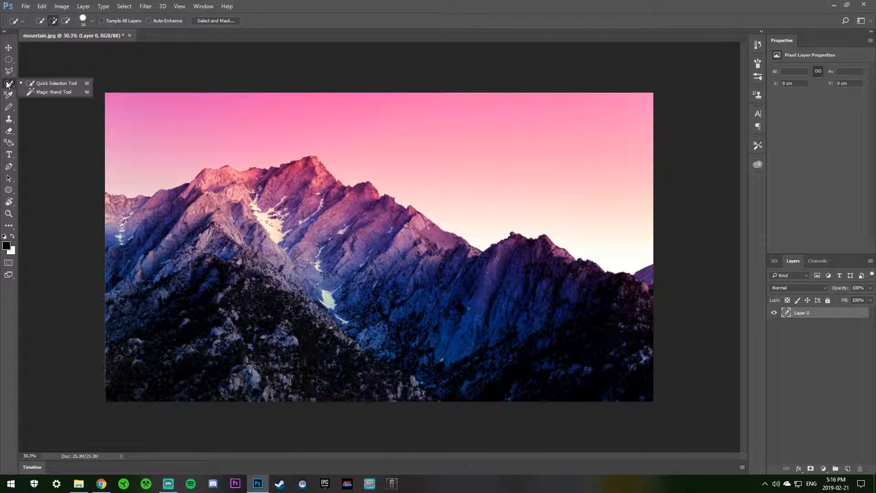
click(57, 84)
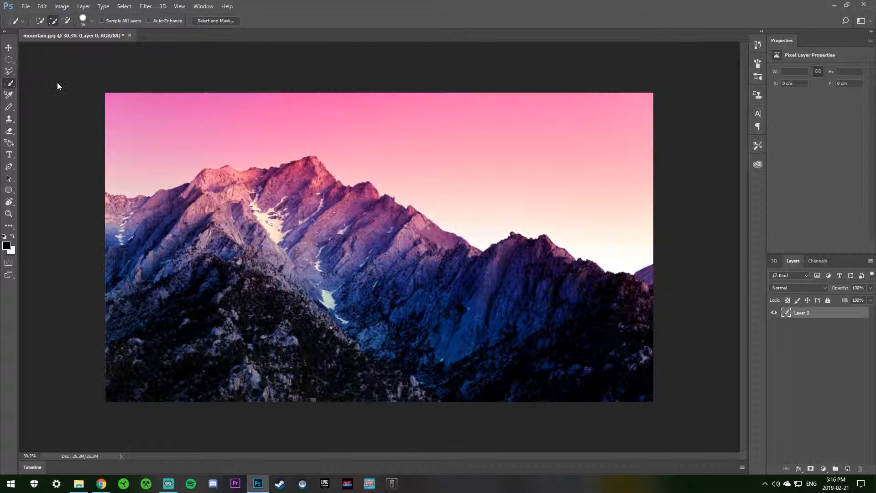
click(92, 20)
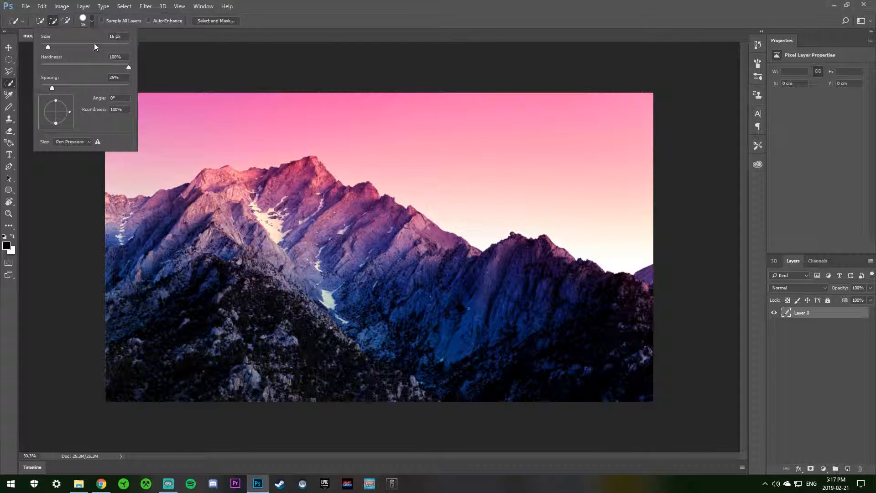
click(56, 42)
key(Return)
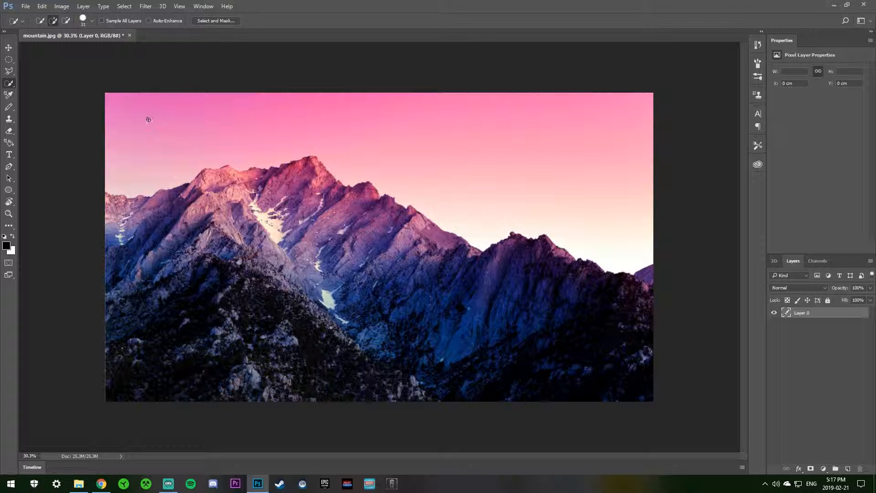
Select the entire sky with the Quick Selection Tool, delete it from Layer 0, and deselect
mouse_move(158, 107)
mouse_down()
mouse_move(133, 134)
mouse_move(158, 139)
mouse_move(225, 118)
mouse_move(248, 117)
mouse_move(268, 131)
mouse_move(297, 116)
mouse_move(334, 122)
mouse_move(351, 168)
mouse_move(369, 157)
mouse_move(420, 194)
mouse_up()
key(Delete)
click(8, 48)
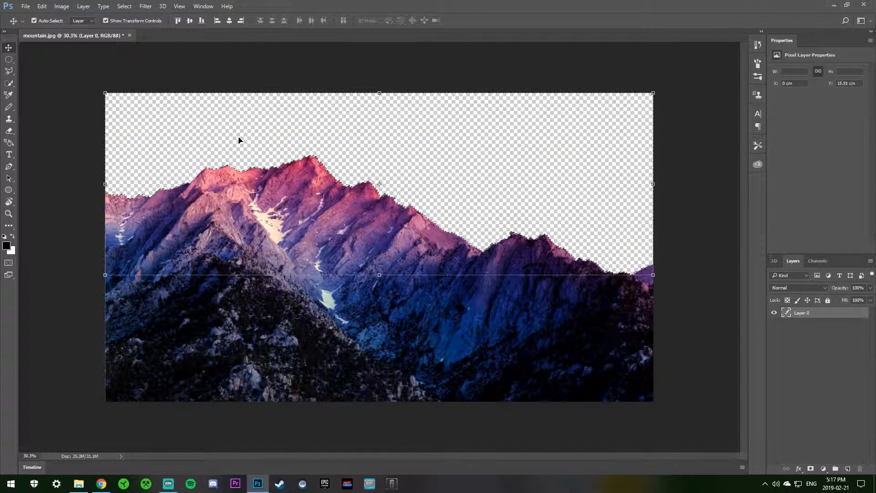
key(ctrl+d)
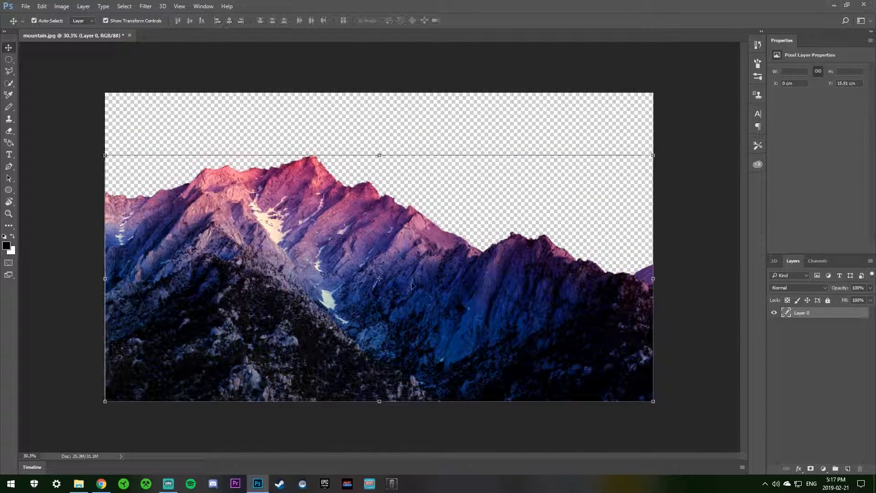
click(562, 205)
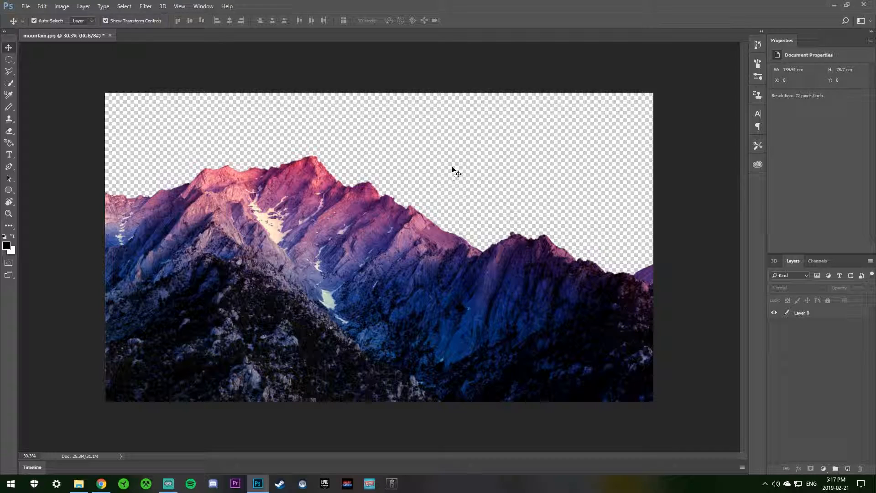
Undo the sky deletion and clear the restored sky selection
key(ctrl+alt+z)
key(ctrl+alt+z)
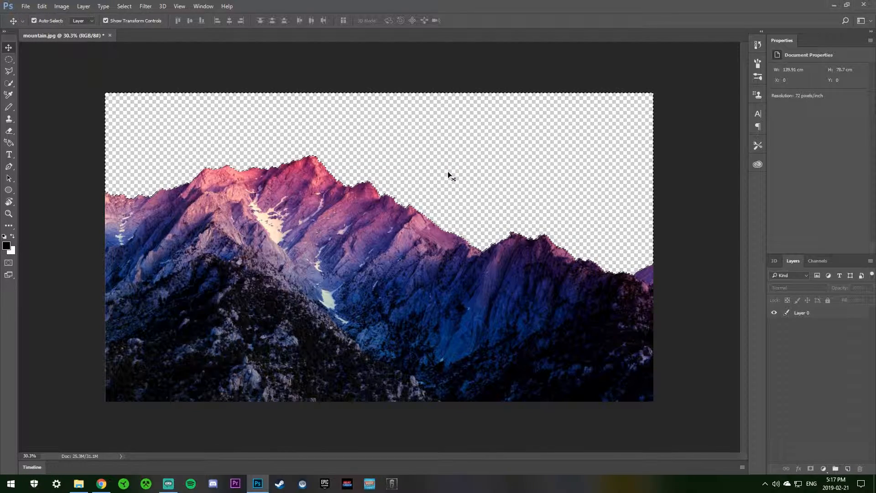
click(430, 185)
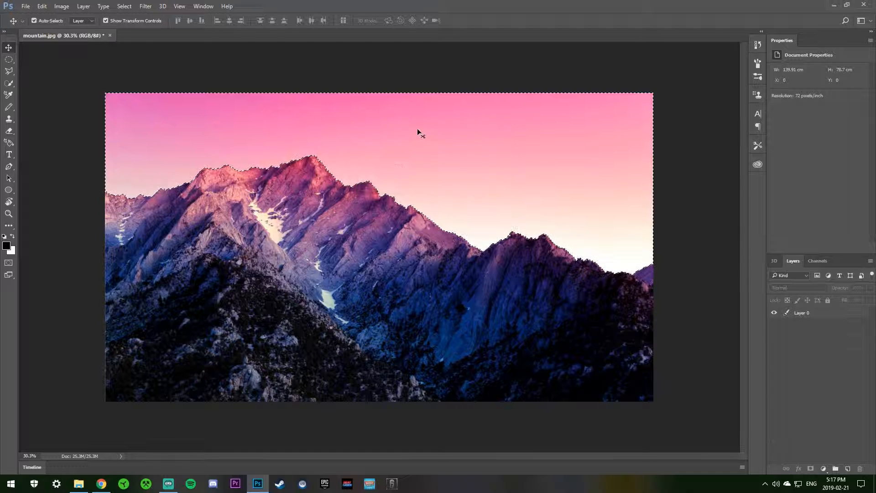
key(ctrl+d)
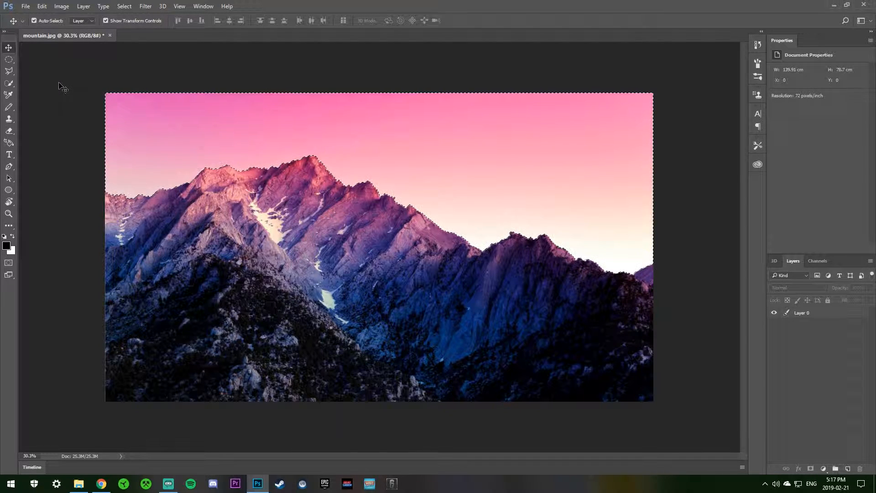
Make Layer 0 active and select the bright snow patch below the main peak with the Quick Selection Tool
click(10, 84)
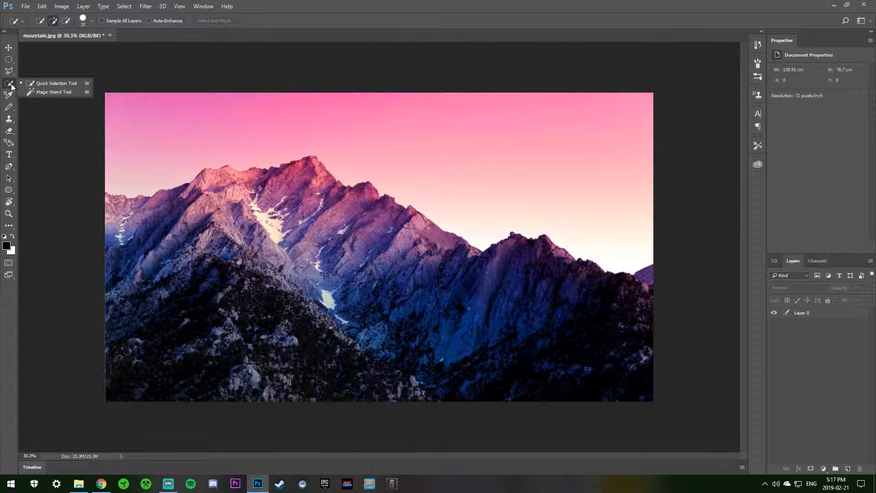
click(45, 83)
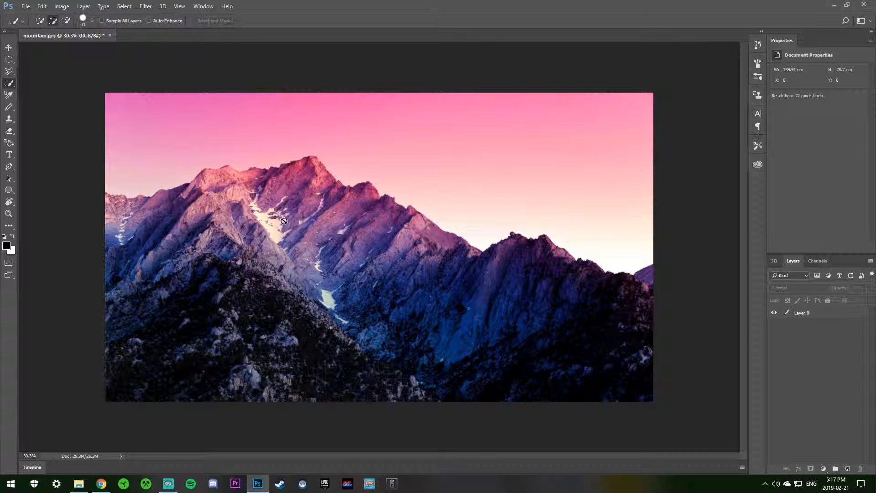
click(797, 311)
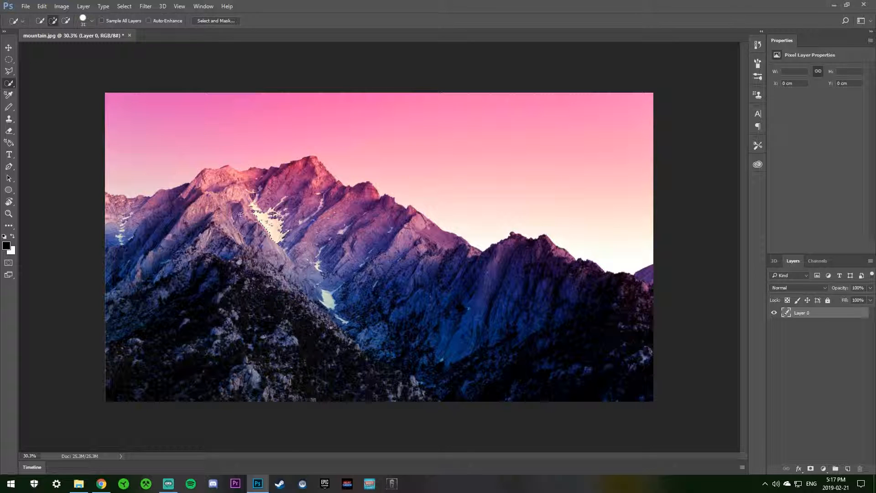
right_click(9, 85)
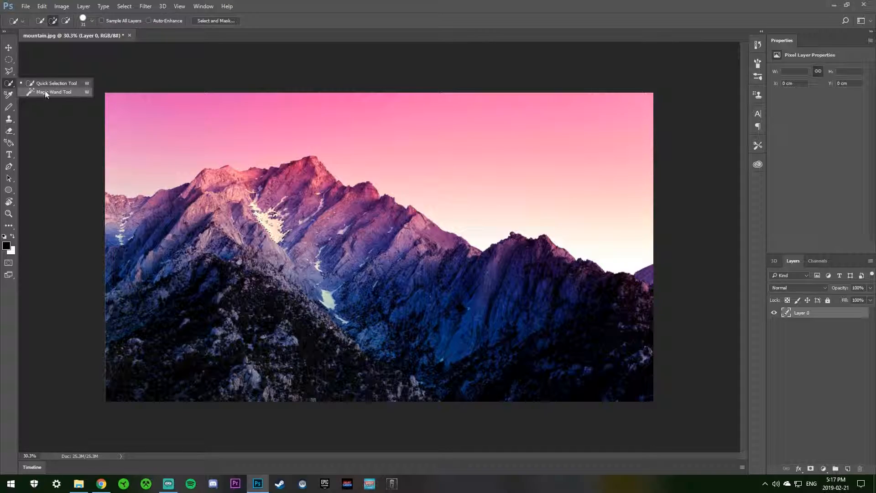
key(Escape)
Adjust the snow patch selection by subtracting and adding areas with the Quick Selection Tool
scroll(330, 207, up, 5)
scroll(252, 211, down, 2)
key(alt)
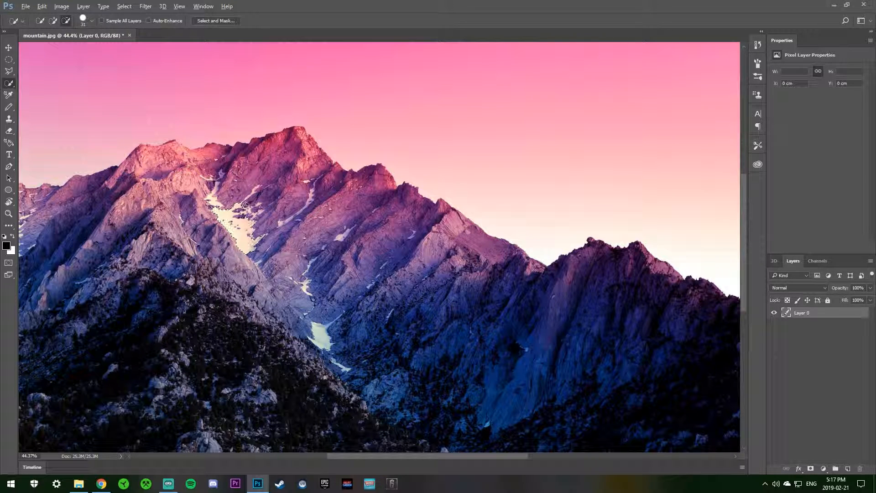
mouse_move(246, 223)
mouse_down()
mouse_move(268, 231)
mouse_move(241, 211)
mouse_move(250, 230)
mouse_move(243, 218)
mouse_move(224, 216)
mouse_up()
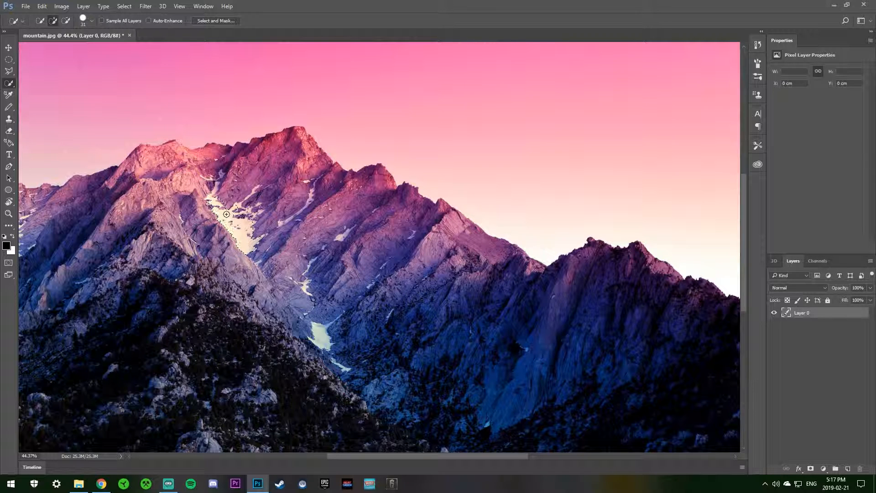
scroll(226, 214, down, 2)
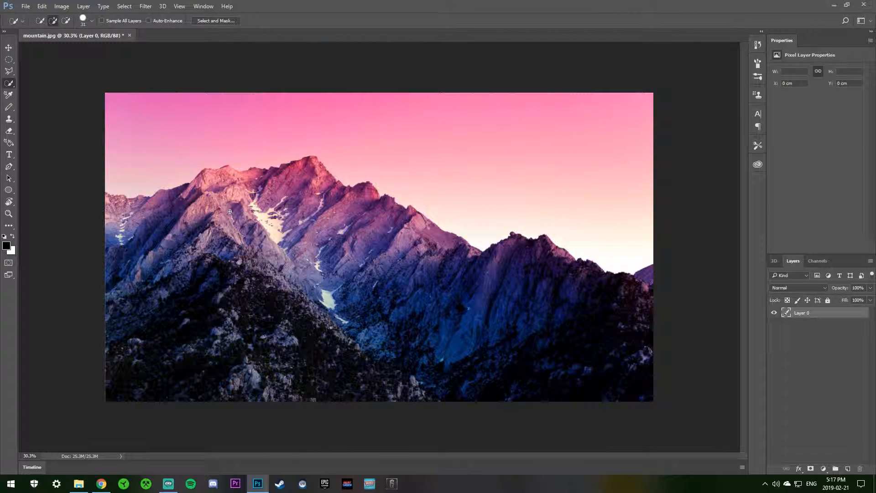
Draw a closed polygonal selection around the main peaks and the sky above with the Polygonal Lasso Tool, and switch to adding to it
click(9, 71)
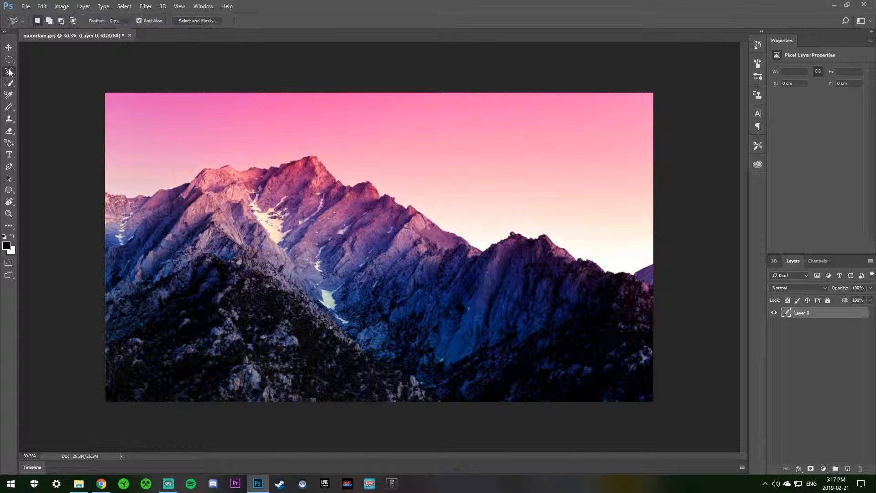
click(162, 130)
click(215, 112)
click(340, 117)
click(385, 165)
click(319, 256)
click(188, 236)
click(146, 198)
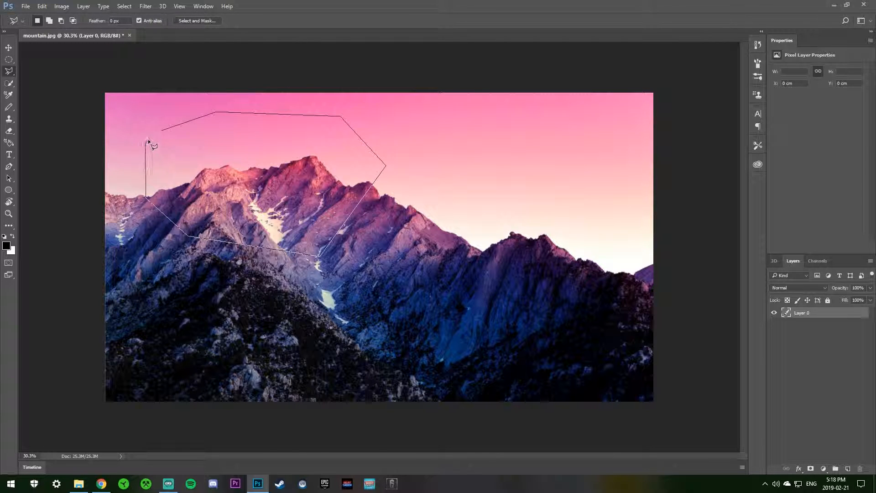
click(160, 131)
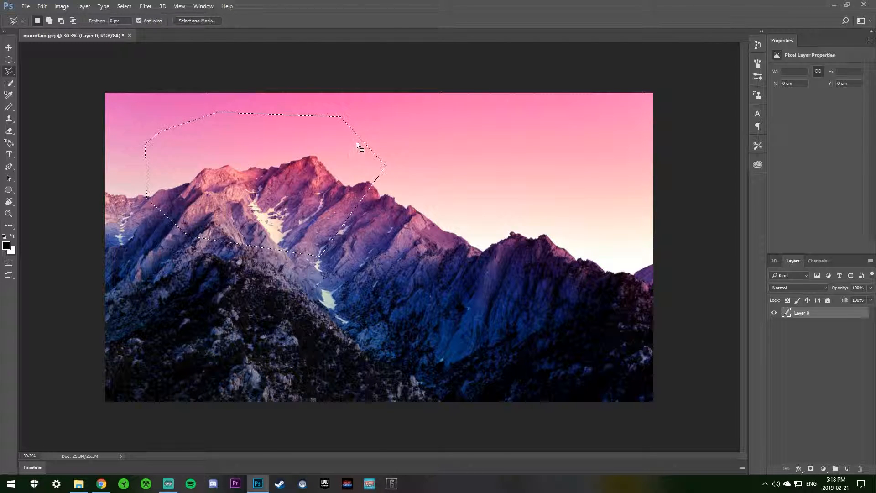
key(shift)
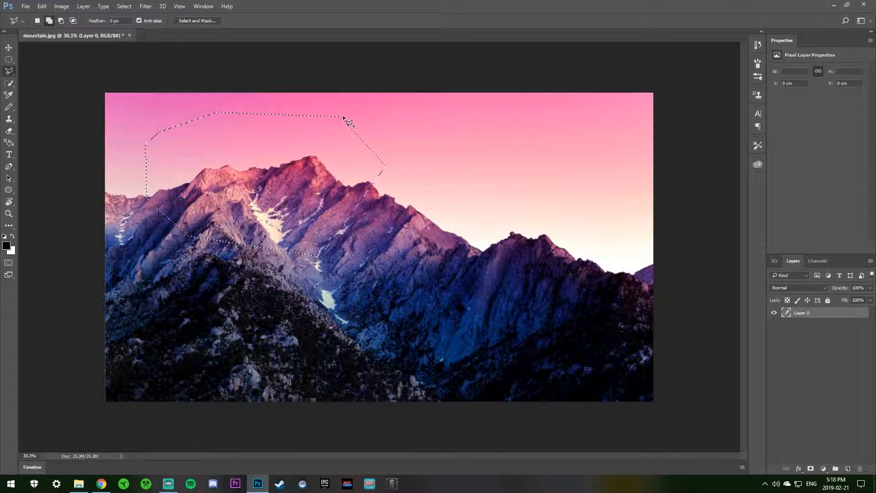
Add a polygonal area of sky beside the main peaks to the lasso selection, and deselect everything
click(341, 117)
click(373, 99)
click(419, 117)
click(412, 166)
click(384, 167)
click(335, 159)
click(342, 117)
key(ctrl+d)
Switch to the Magic Wand Tool and sample several spots in the pink sky at a tolerance of 15
drag(8, 85, 69, 95)
click(197, 134)
click(244, 105)
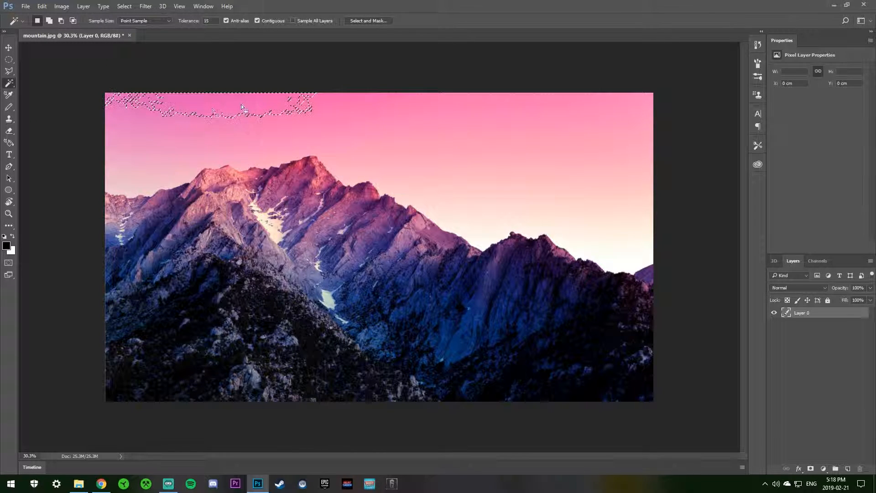
click(426, 109)
click(458, 136)
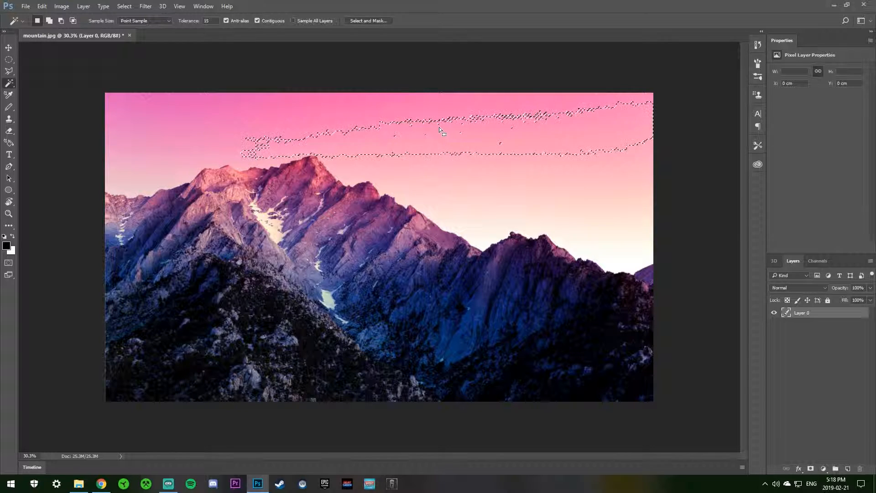
click(499, 182)
click(443, 156)
Set the Magic Wand tolerance to 100 and sample several spots in the sky
double_click(218, 21)
text(100)
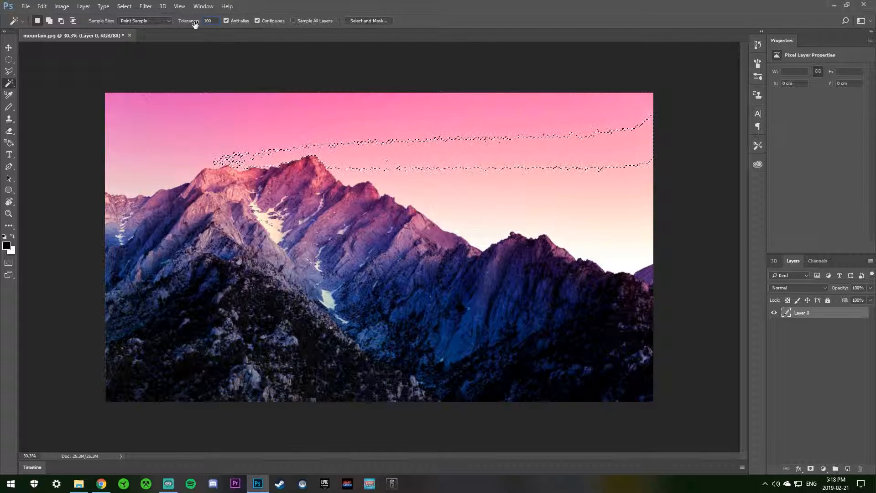
click(267, 128)
click(470, 220)
click(409, 155)
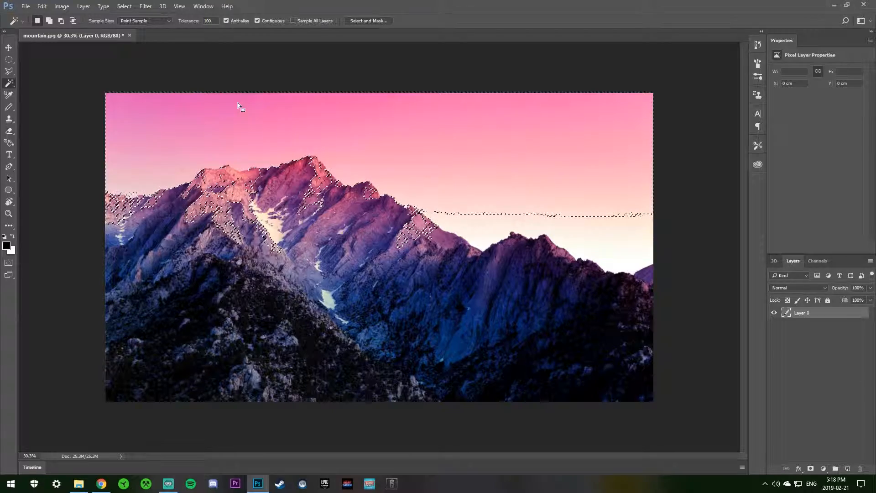
Set the Magic Wand tolerance to 1 and sample a spot in the pink sky
click(208, 20)
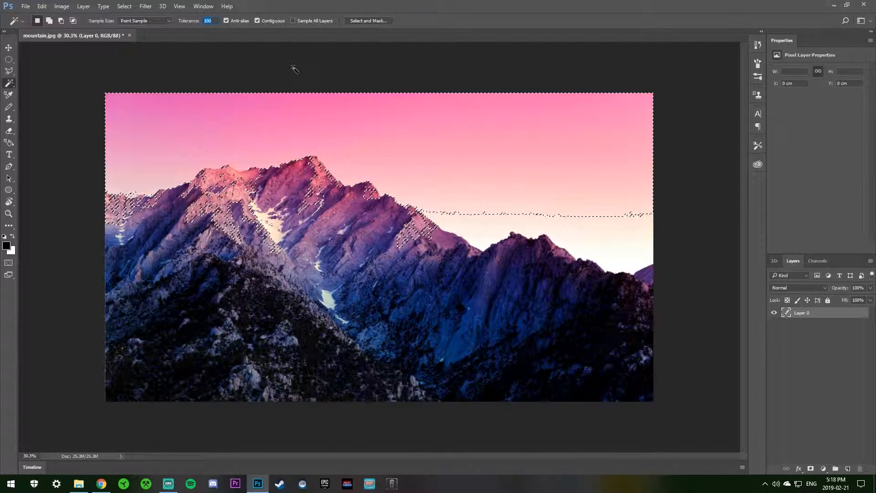
text(1)
click(227, 55)
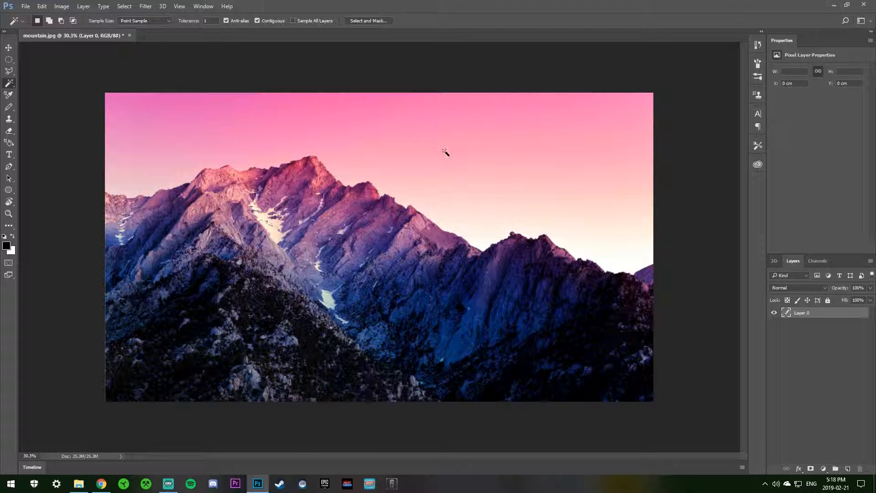
click(426, 138)
Select the whole sky with the Magic Wand at a tolerance of 50, adding the lower bands down to the ridge, and delete it
click(434, 155)
shift+click(440, 157)
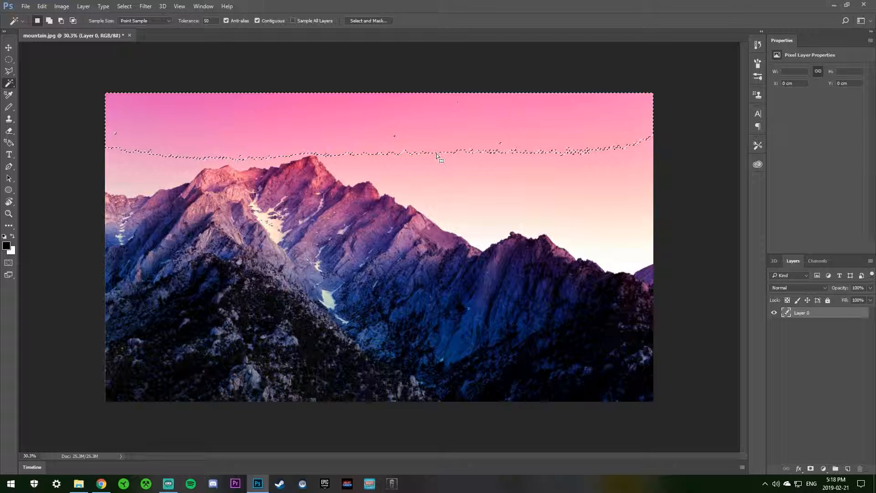
shift+click(454, 172)
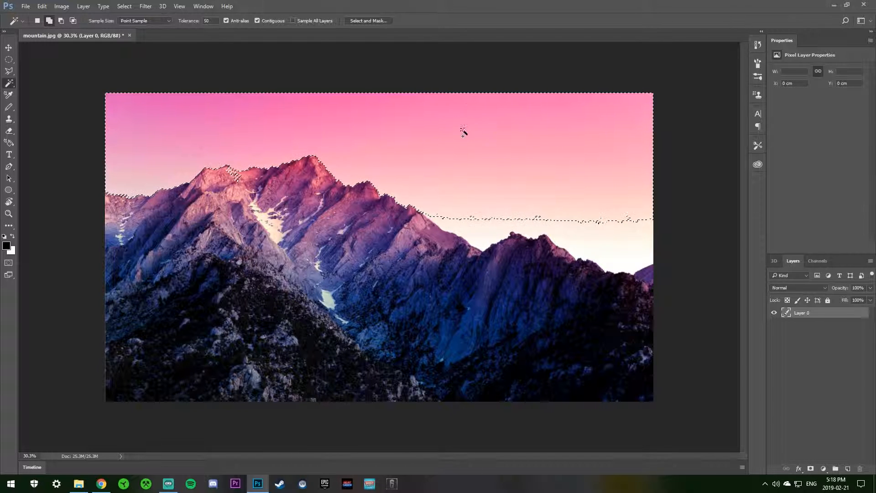
click(528, 222)
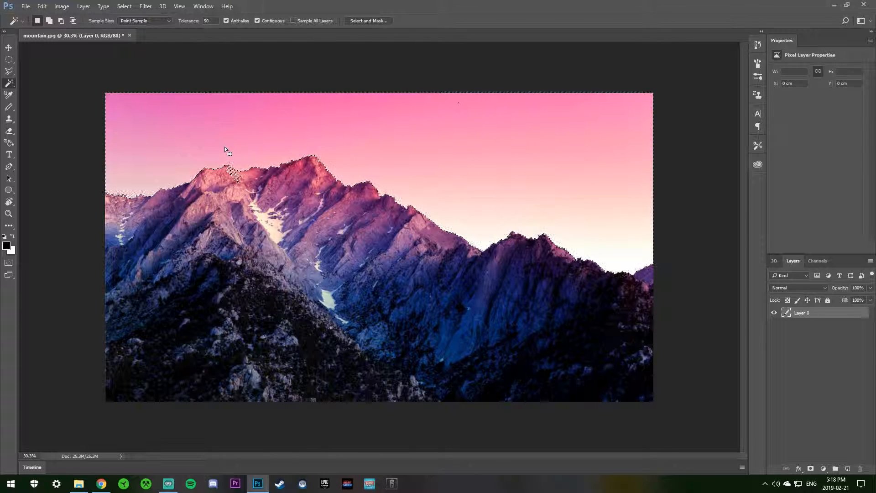
key(Delete)
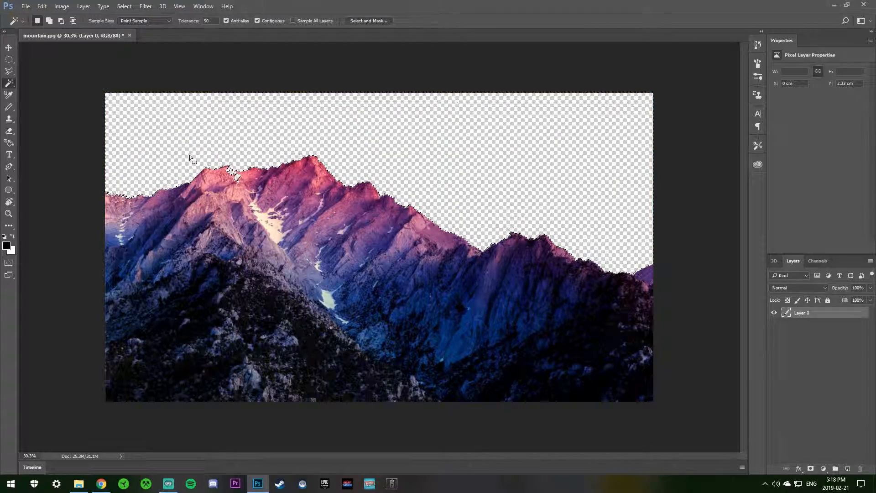
Undo the sky deletion and subtract the stray rock patch near the summit of the secondary peak from the sky selection
scroll(190, 155, up, 2)
scroll(184, 149, up, 2)
scroll(185, 149, down, 3)
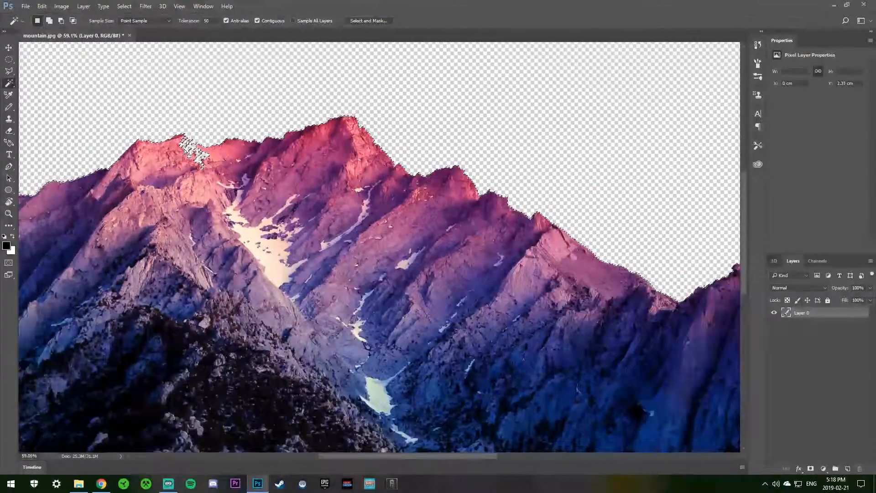
key(ctrl+z)
scroll(188, 151, up, 5)
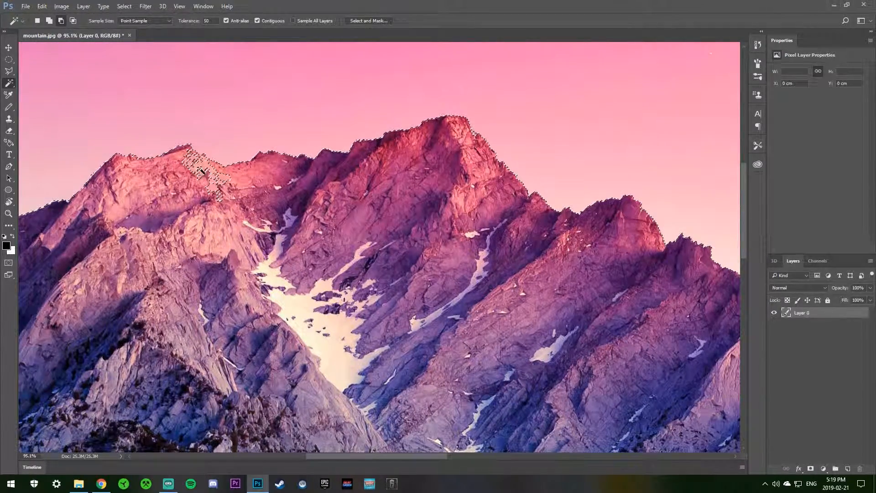
scroll(214, 175, down, 3)
scroll(219, 175, down, 2)
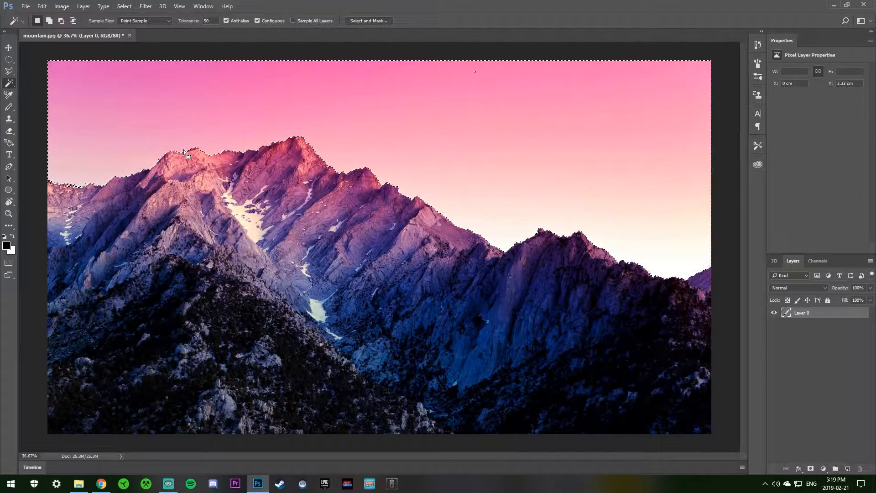
Delete the selected sky from Layer 0 and clear the selection
key(Delete)
key(ctrl+d)
key(ctrl+minus)
key(ctrl+minus)
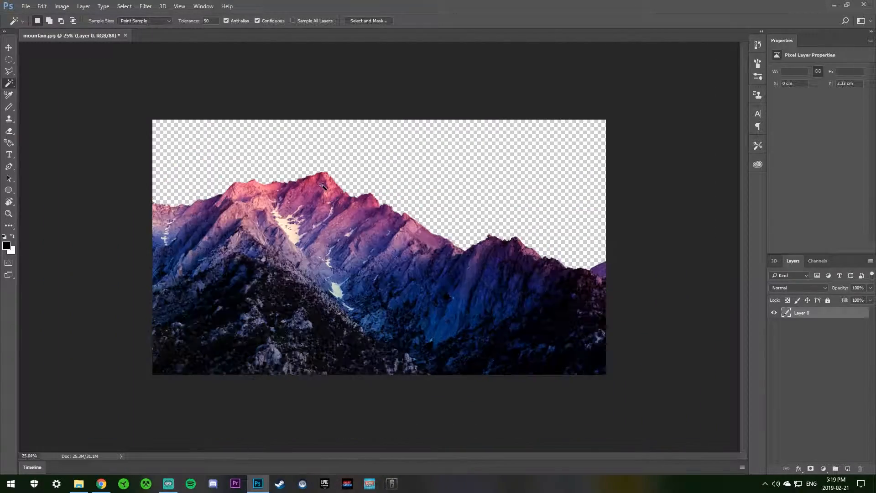
key(ctrl+plus)
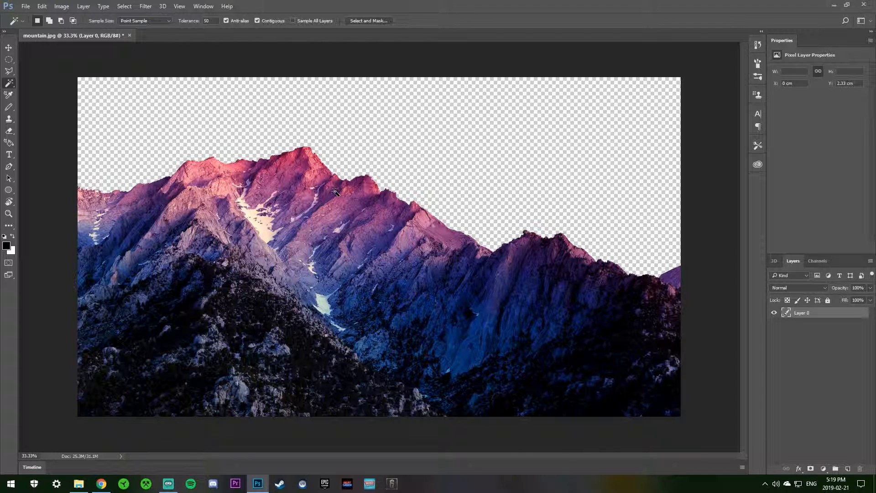
Step back through the history to before the sky deletion, and dismiss the GeForce Experience overlay
click(466, 88)
key(alt+z)
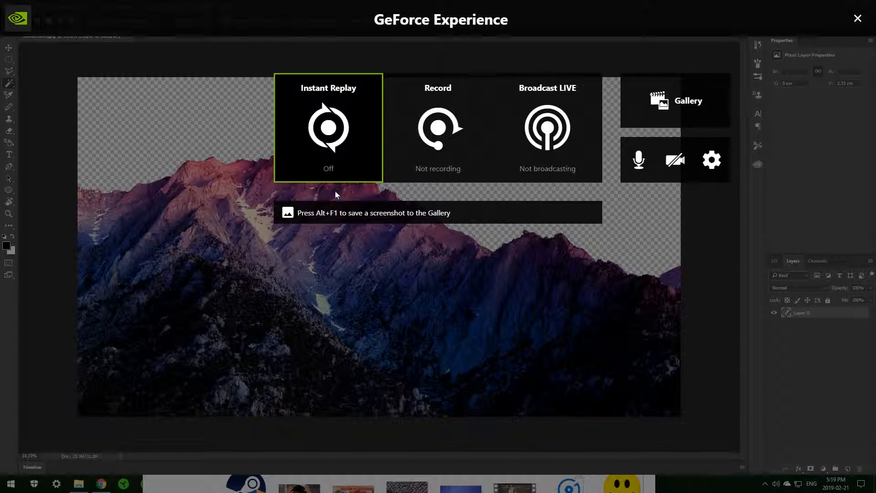
key(alt+z)
key(ctrl+alt+z)
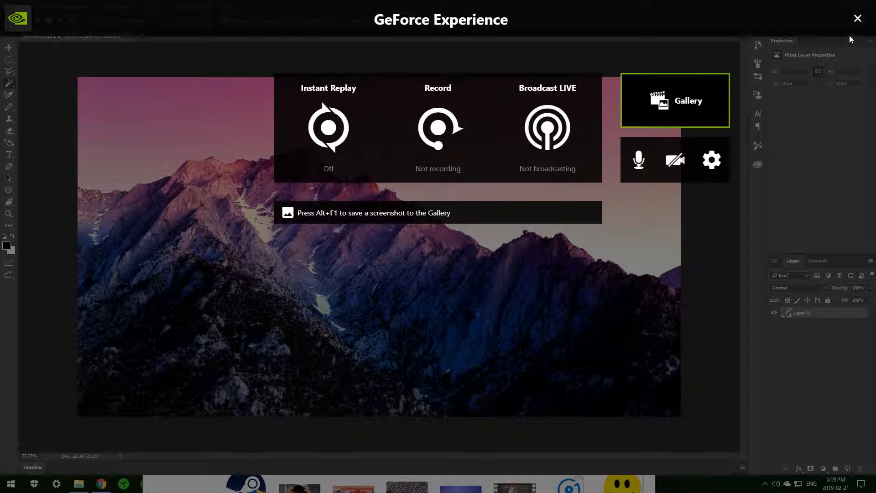
key(ctrl+alt+z)
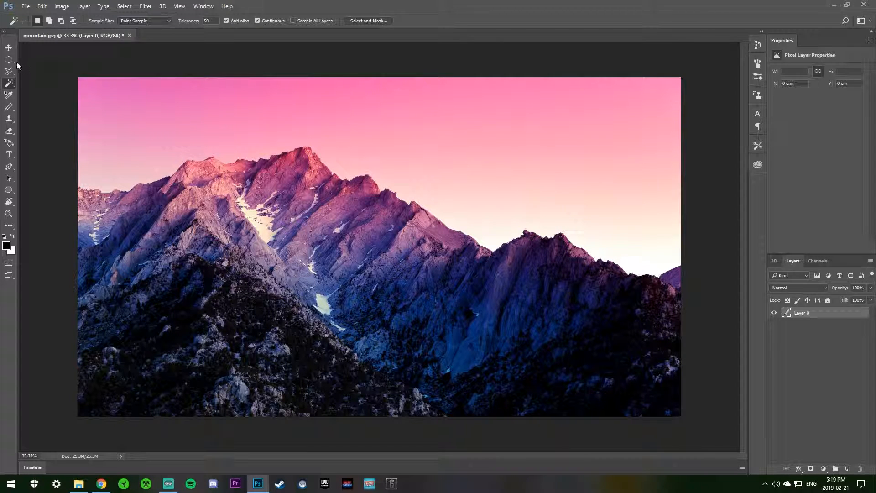
Switch to the Move Tool and deselect Layer 0
key(v)
click(173, 62)
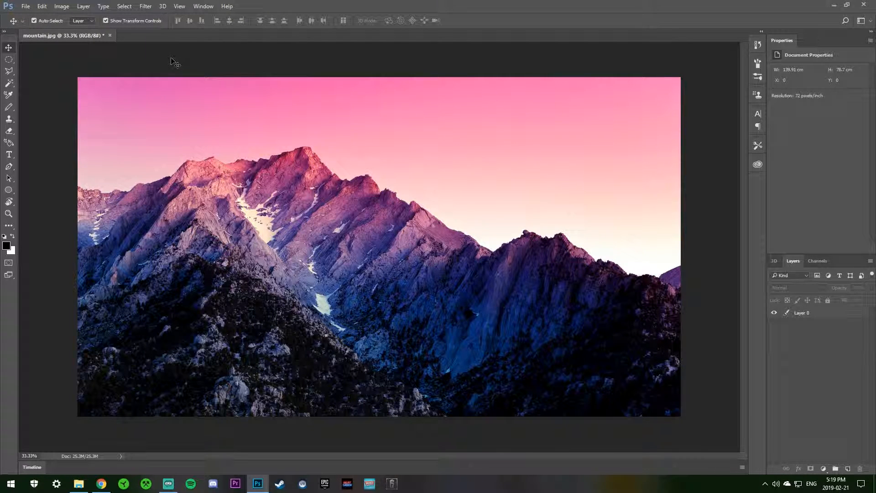